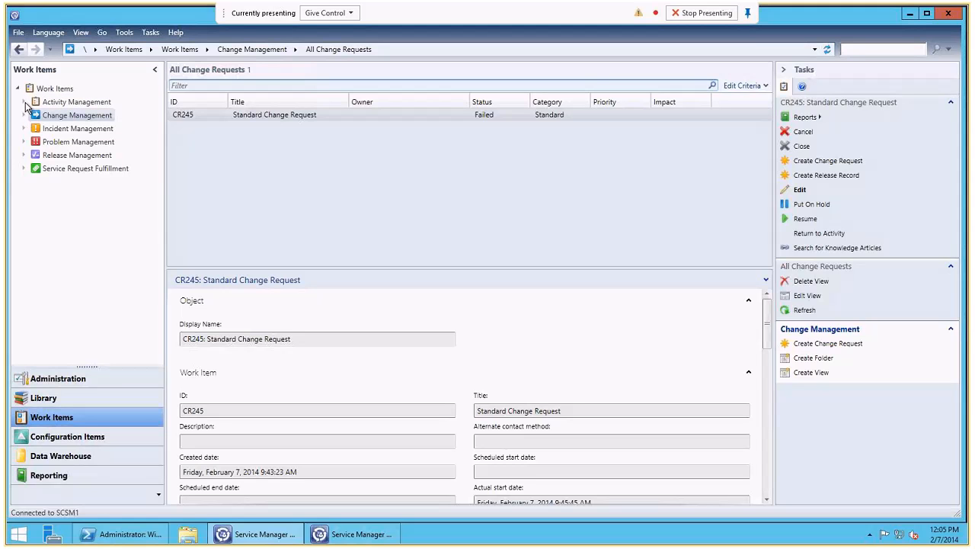
Step: Look at the activity types under Activity Management, and collapse and restore the navigation and task panes
{"action": "left_click", "coordinate": [24, 102]}
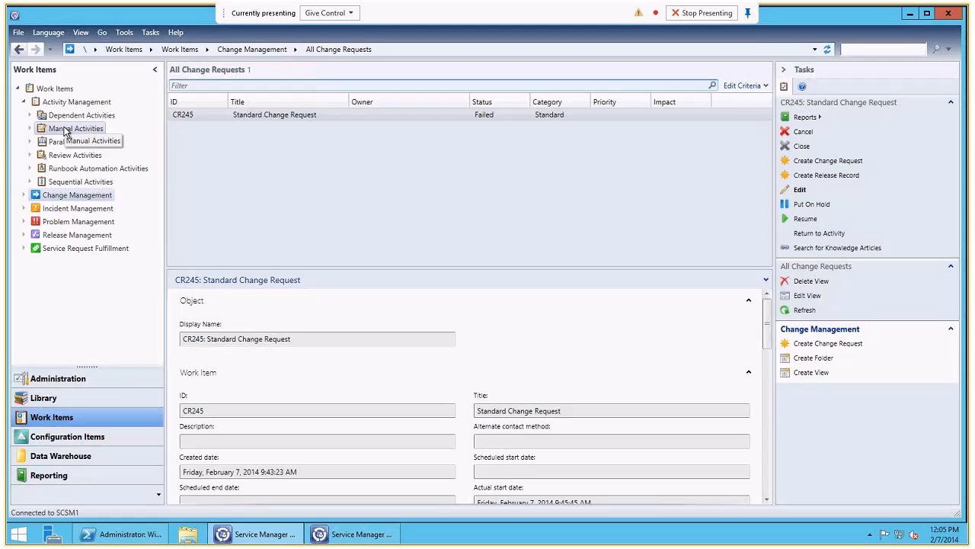
{"action": "left_click", "coordinate": [23, 101]}
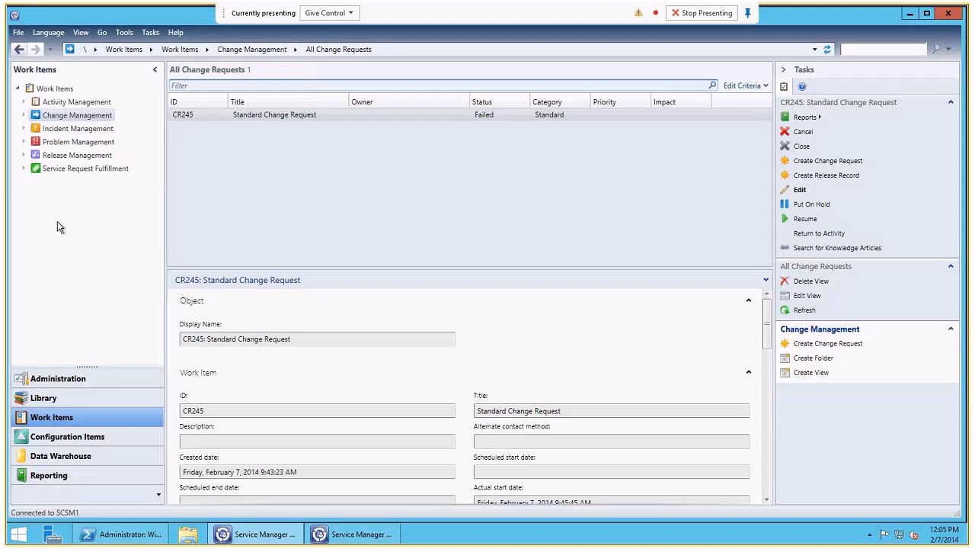
{"action": "left_click", "coordinate": [156, 70]}
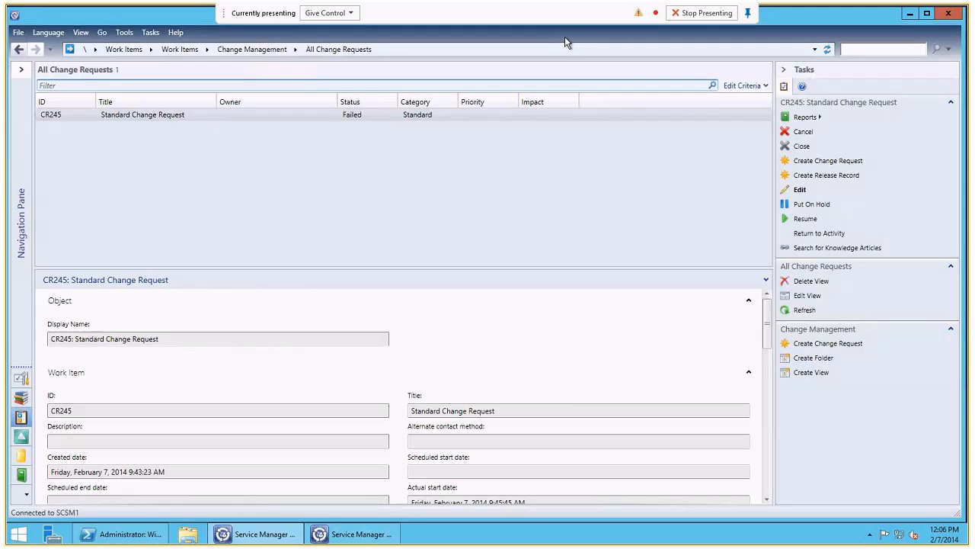
{"action": "left_click", "coordinate": [785, 70]}
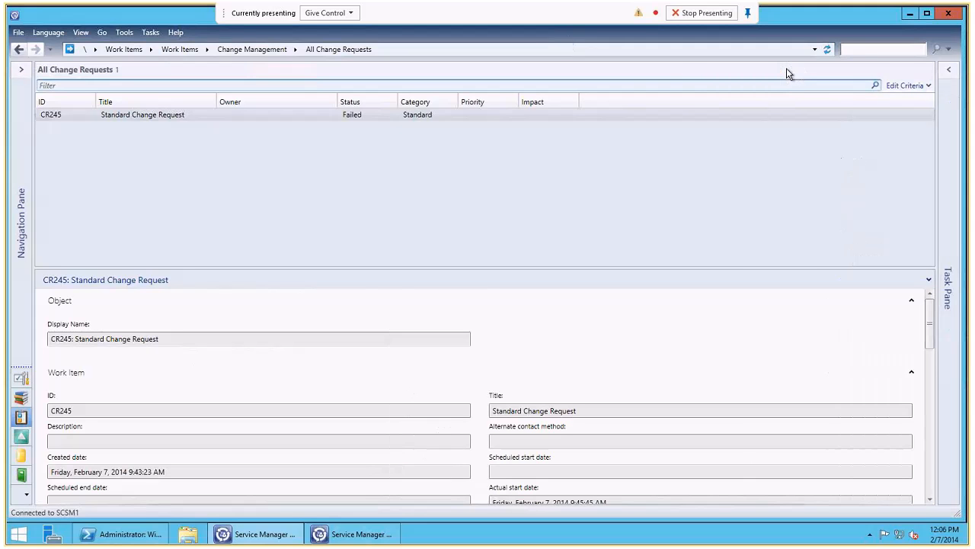
{"action": "left_click", "coordinate": [949, 69]}
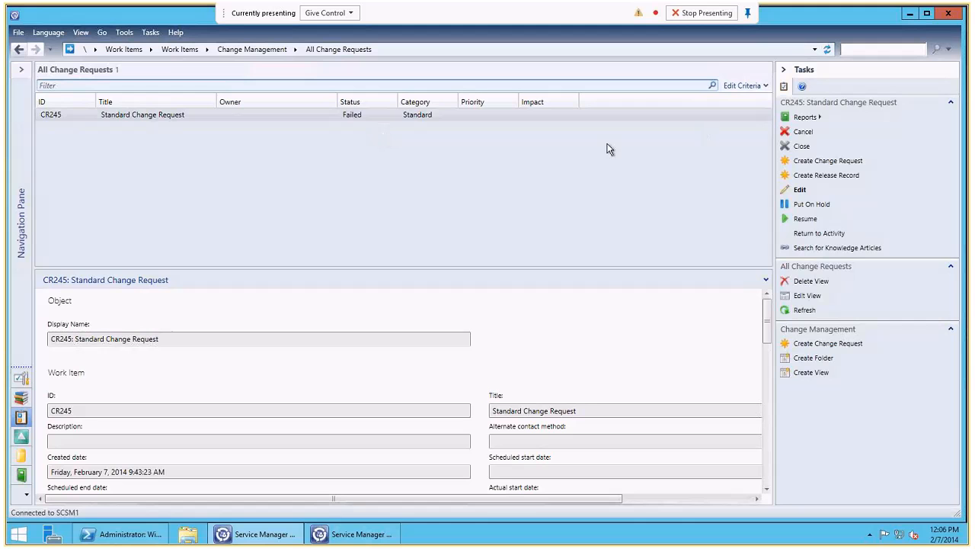
{"action": "left_click", "coordinate": [22, 70]}
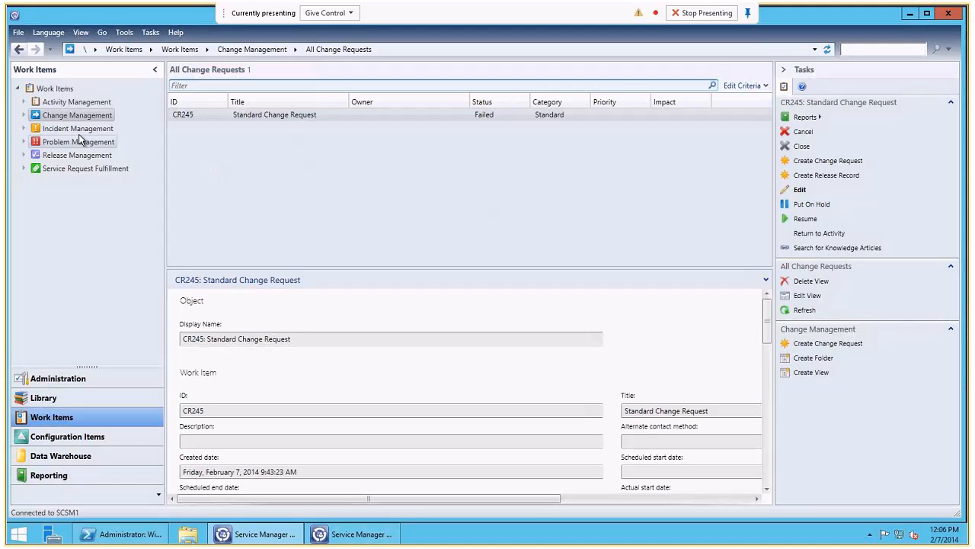
Step: Open the All Incidents view under Incident Management and filter its list by "test"
{"action": "left_click", "coordinate": [25, 116]}
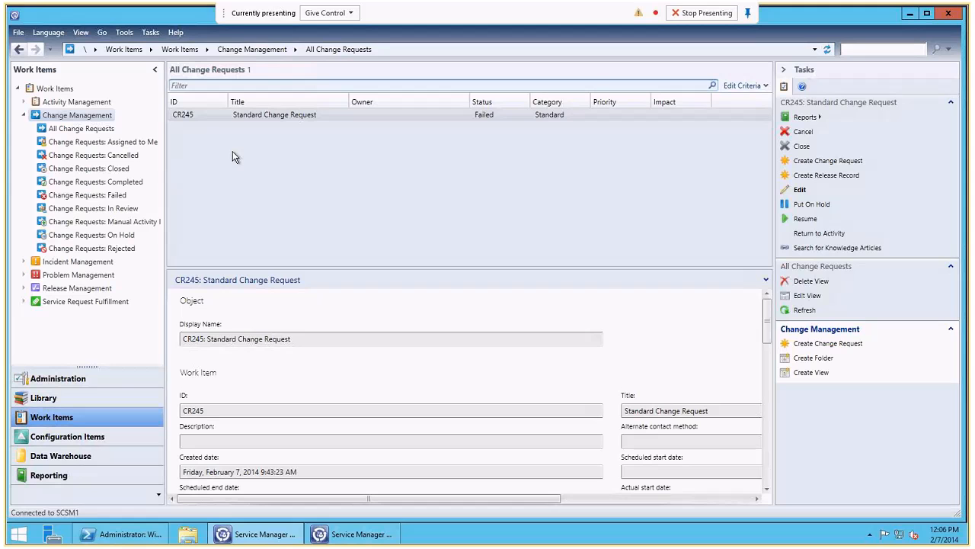
{"action": "left_click", "coordinate": [23, 261]}
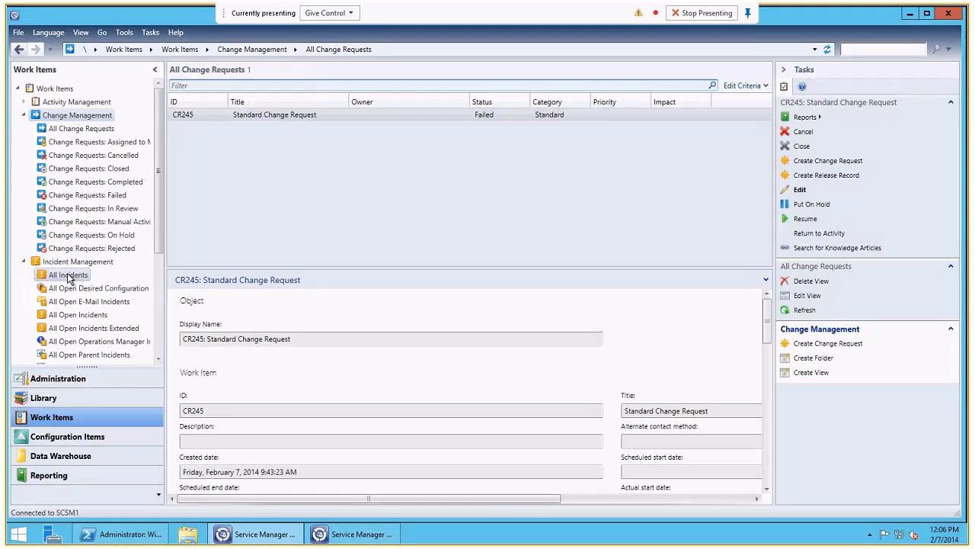
{"action": "left_click", "coordinate": [67, 275]}
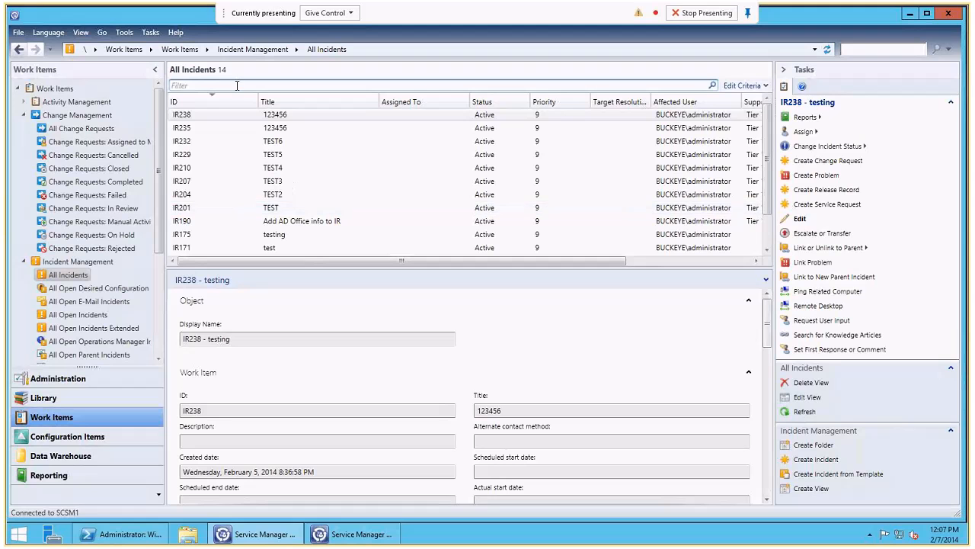
{"action": "type", "text": "te"}
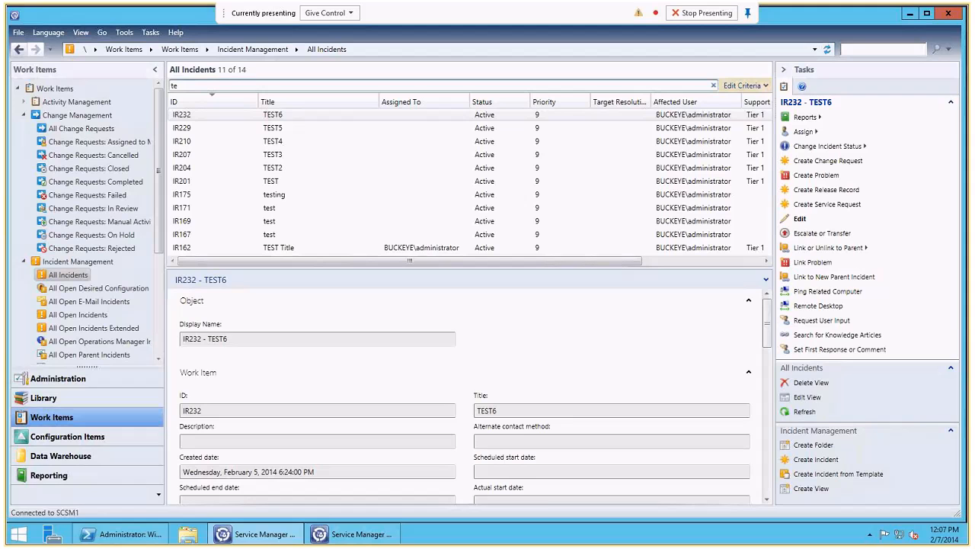
{"action": "type", "text": "st"}
Step: Add a Status criterion to the incident filter, check its comparison operator and hide the criteria again
{"action": "left_click", "coordinate": [737, 88]}
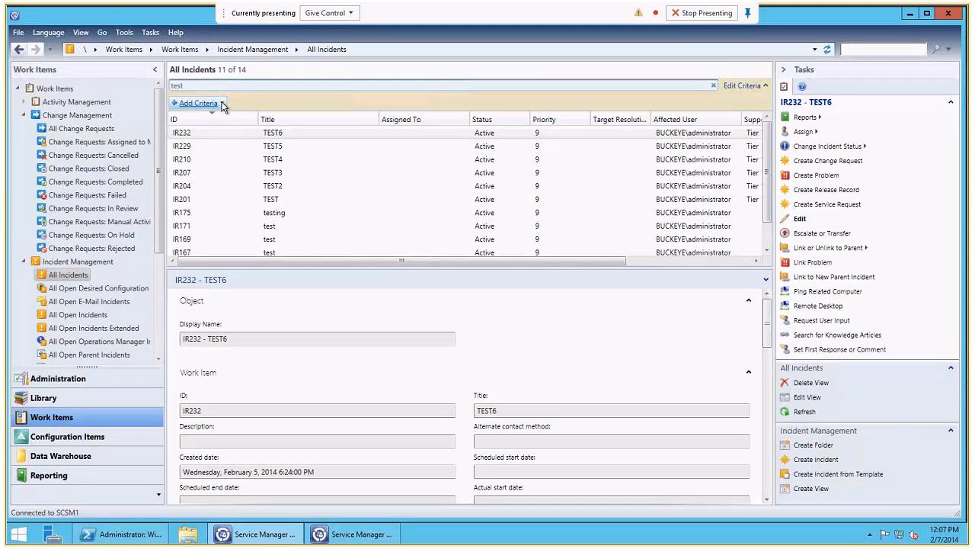
{"action": "left_click", "coordinate": [221, 103]}
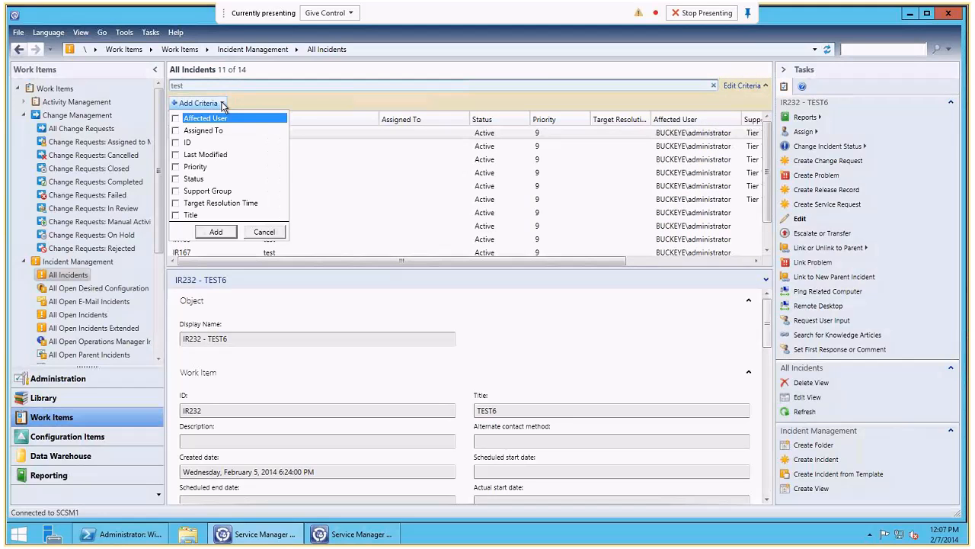
{"action": "left_click", "coordinate": [176, 179]}
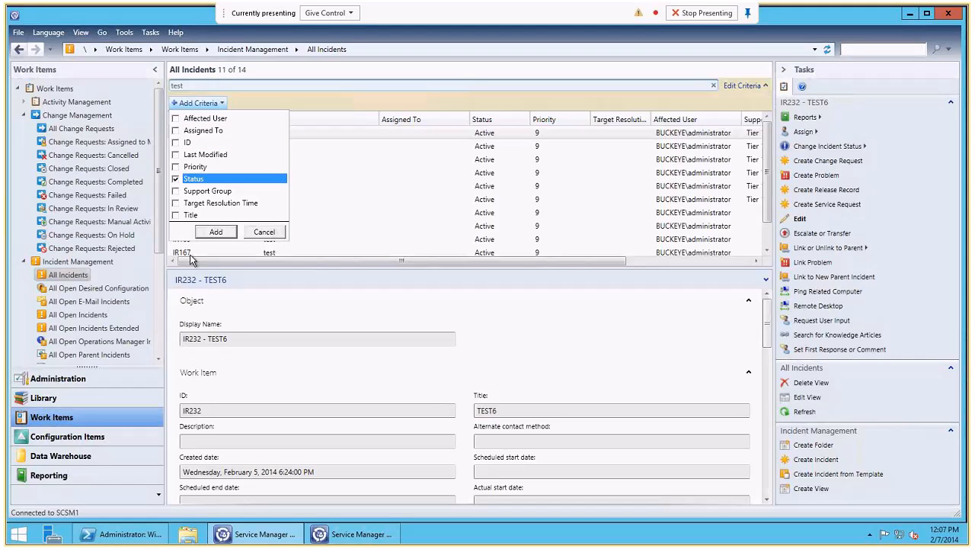
{"action": "left_click", "coordinate": [216, 231]}
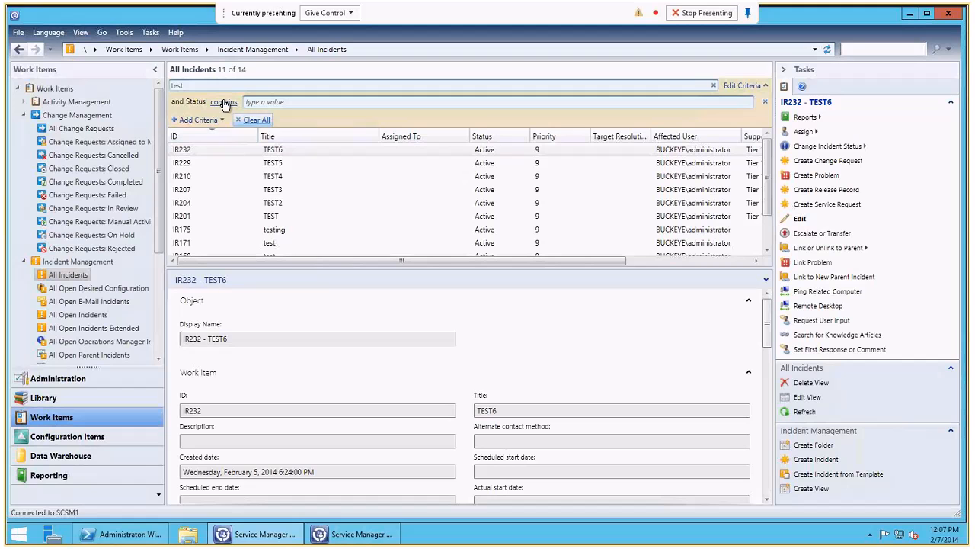
{"action": "left_click", "coordinate": [223, 102]}
{"action": "left_click", "coordinate": [224, 105]}
{"action": "left_click", "coordinate": [743, 85]}
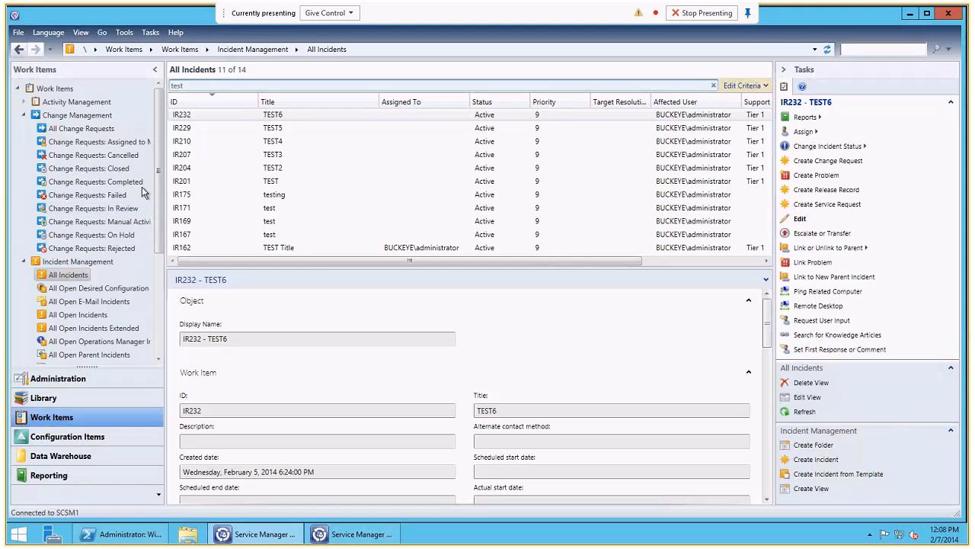
Step: Open the All Change Requests view and examine the commands offered for the view, its change request and the Change Management folder
{"action": "left_click", "coordinate": [76, 131]}
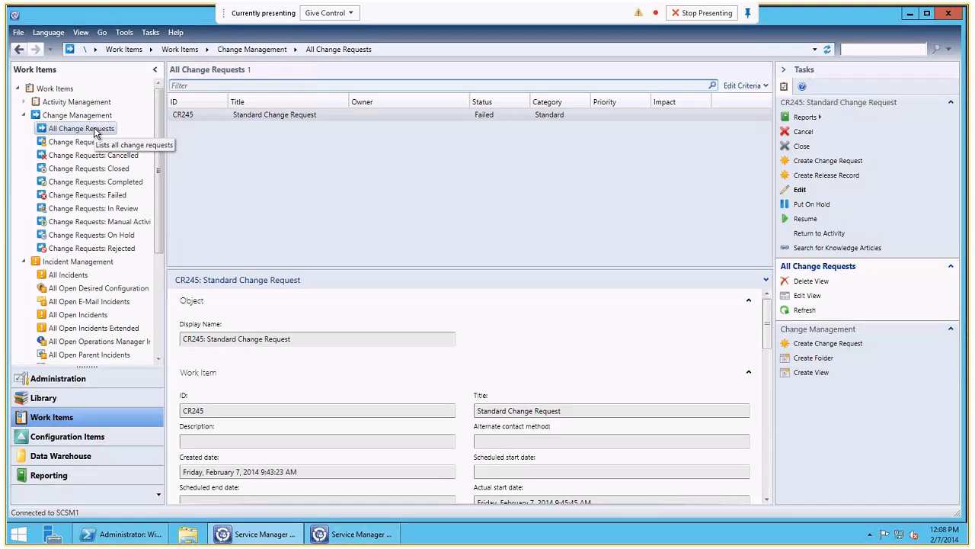
{"action": "right_click", "coordinate": [94, 127]}
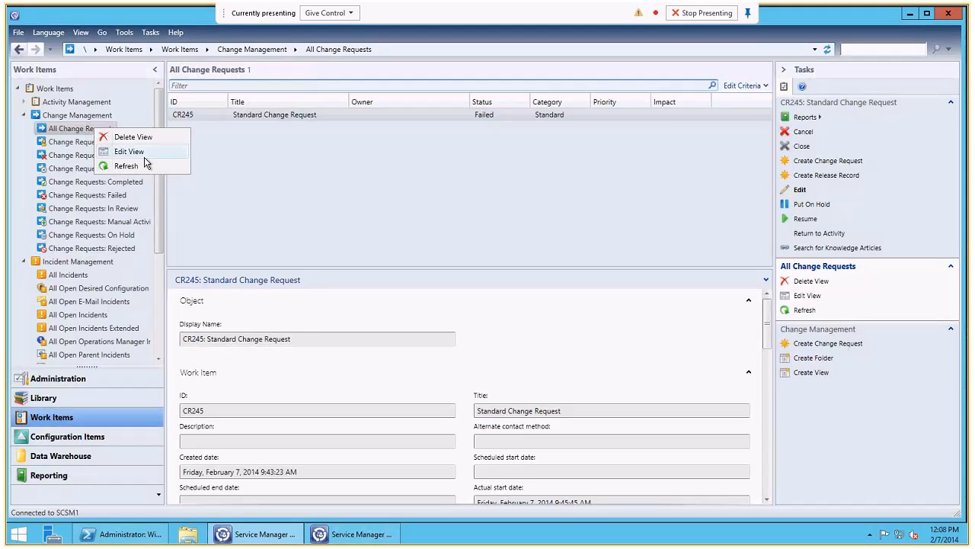
{"action": "left_click", "coordinate": [72, 129]}
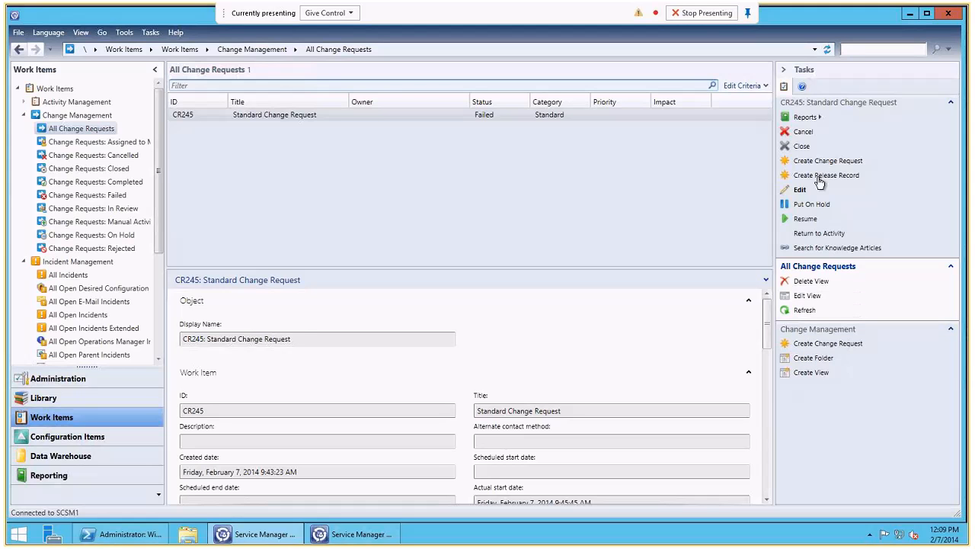
{"action": "left_click", "coordinate": [534, 115]}
{"action": "left_click", "coordinate": [292, 114]}
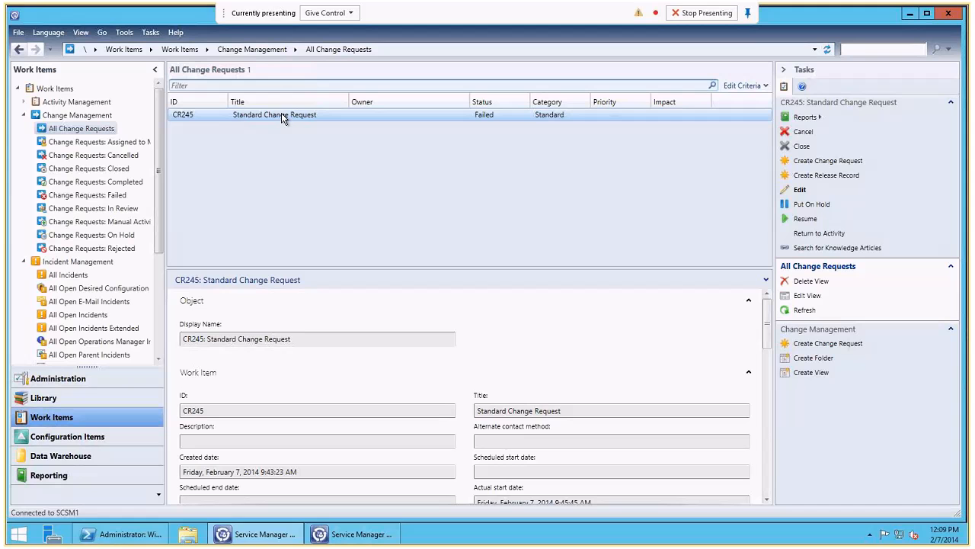
{"action": "left_click", "coordinate": [73, 134]}
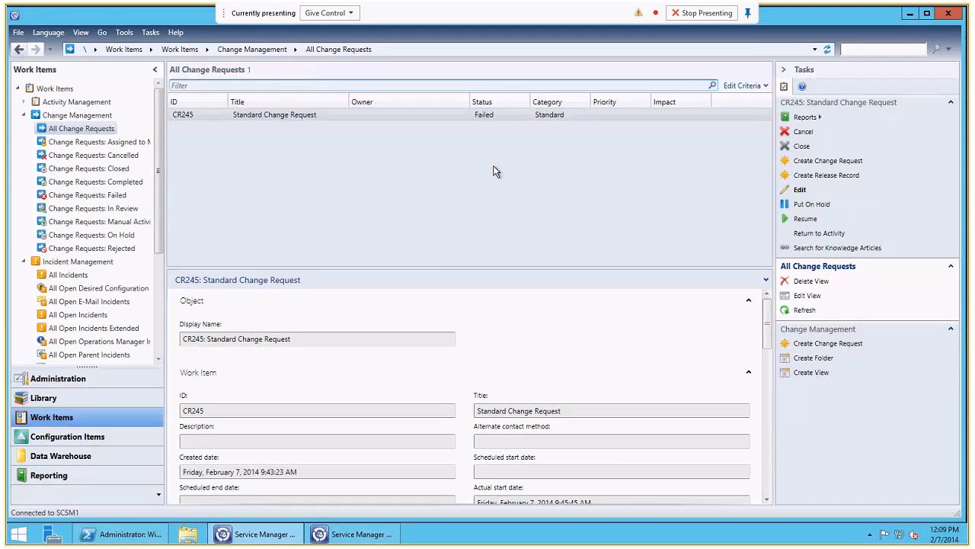
{"action": "right_click", "coordinate": [84, 122]}
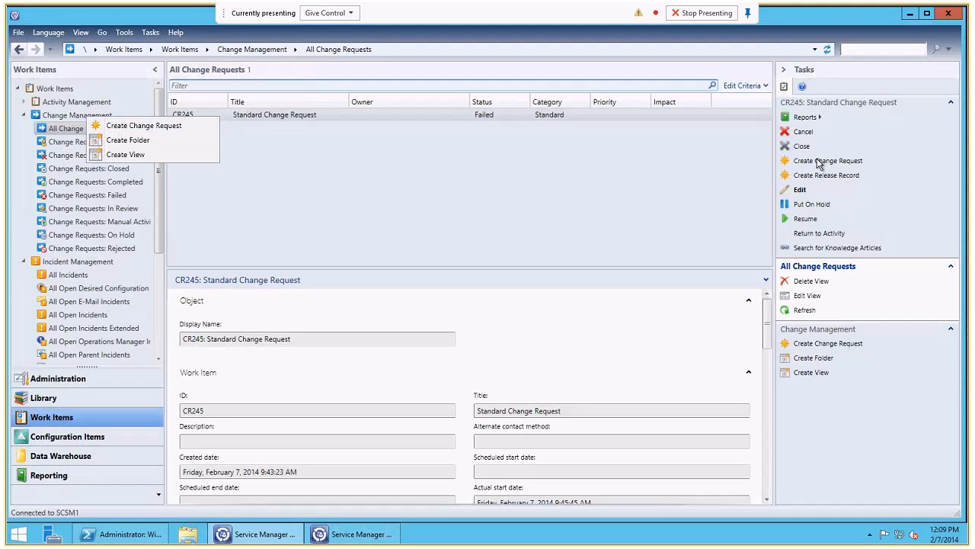
{"action": "left_click", "coordinate": [872, 373]}
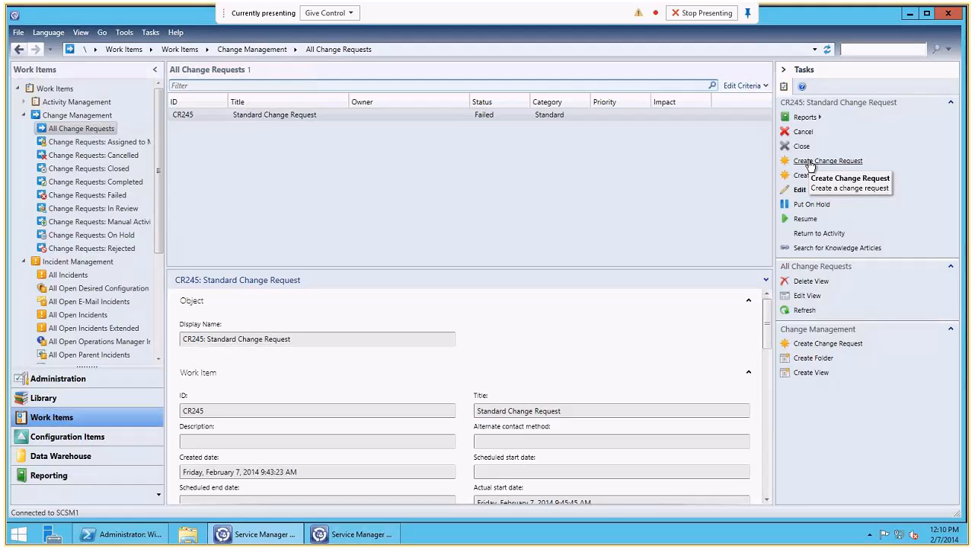
Step: Create a change request from the Standard Change Request template and maximize its form
{"action": "left_click", "coordinate": [573, 115]}
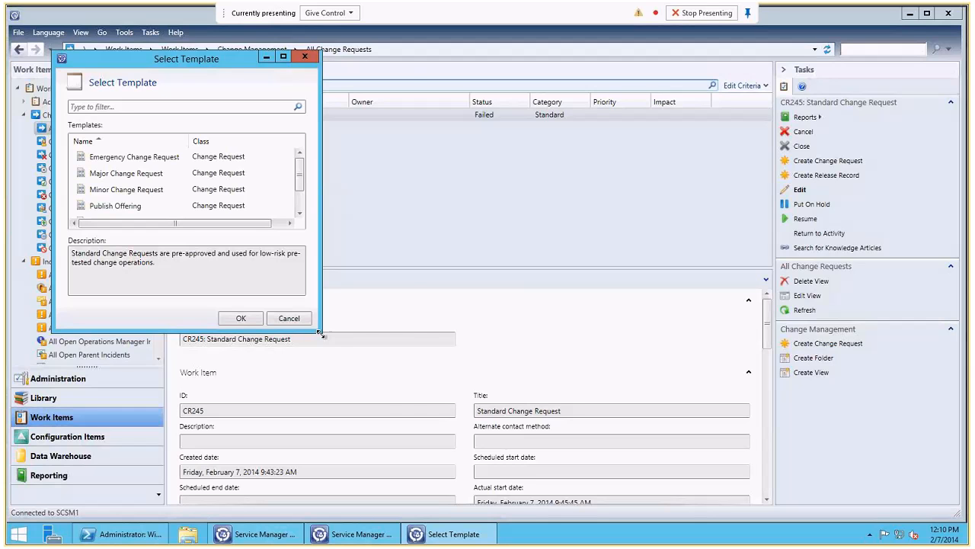
{"action": "left_click_drag", "start_coordinate": [320, 333], "coordinate": [412, 422]}
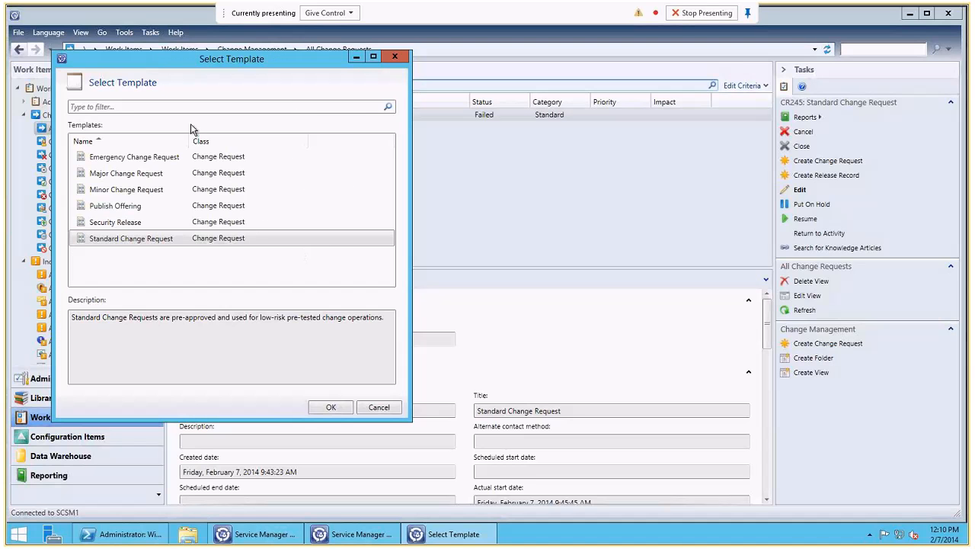
{"action": "left_click_drag", "start_coordinate": [268, 58], "coordinate": [524, 81]}
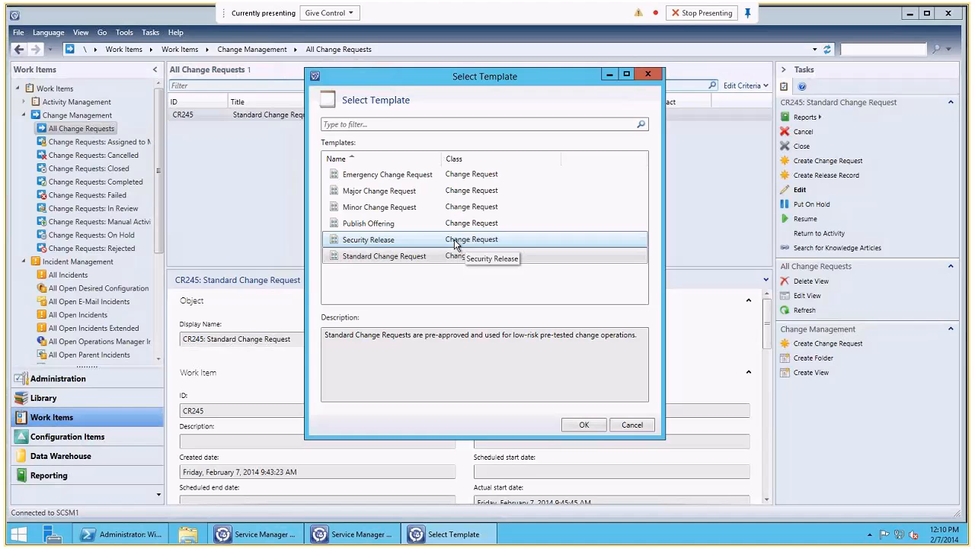
{"action": "double_click", "coordinate": [409, 258]}
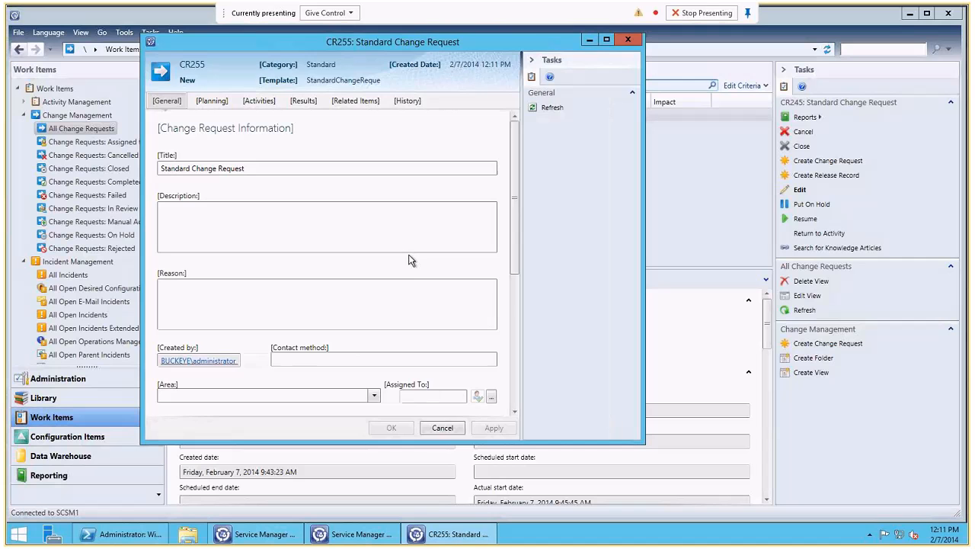
{"action": "double_click", "coordinate": [559, 46]}
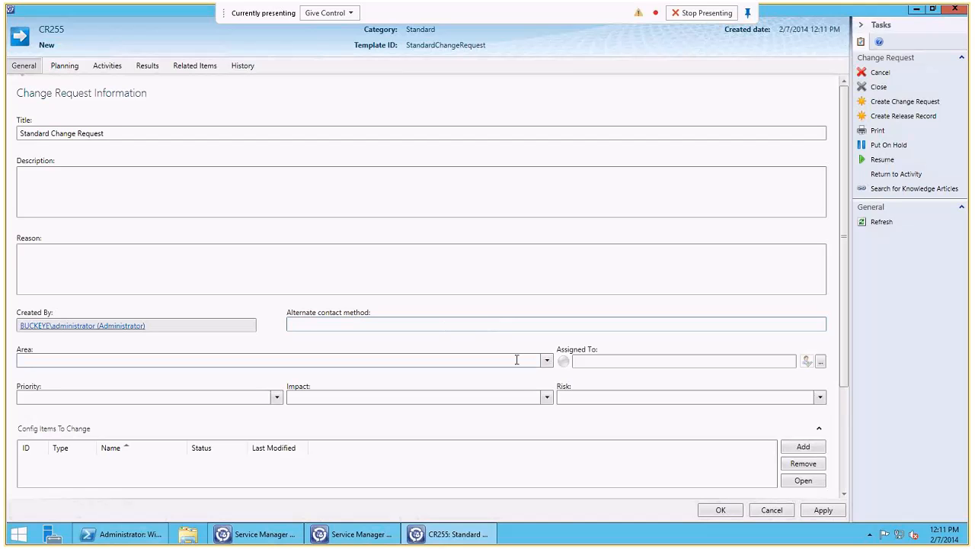
Step: Set the new change request's area to Directory\Account Management
{"action": "left_click", "coordinate": [546, 361]}
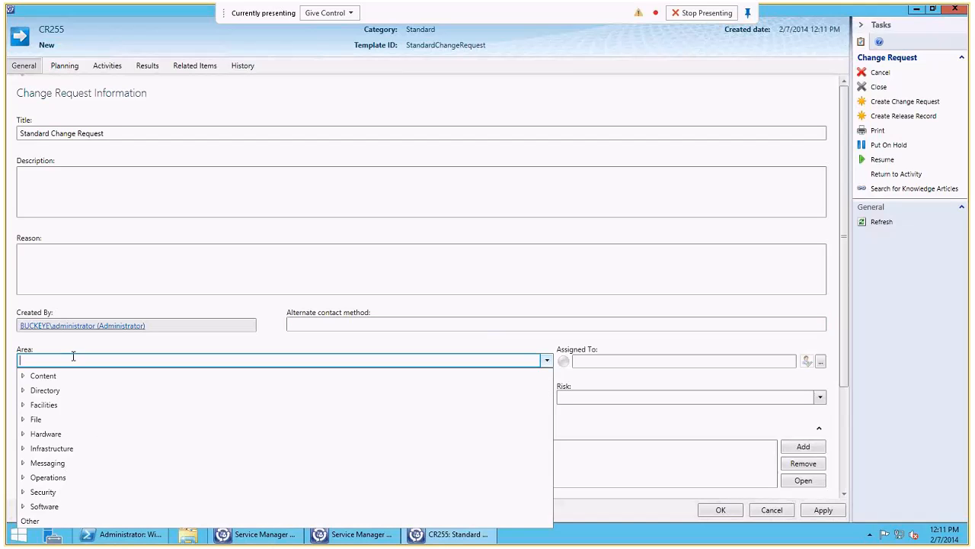
{"action": "left_click", "coordinate": [22, 390]}
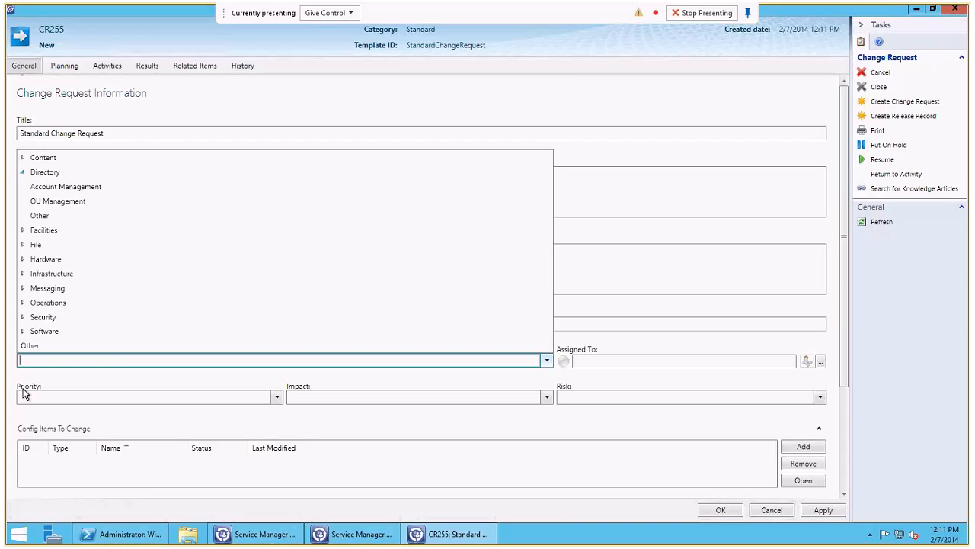
{"action": "left_click", "coordinate": [60, 187]}
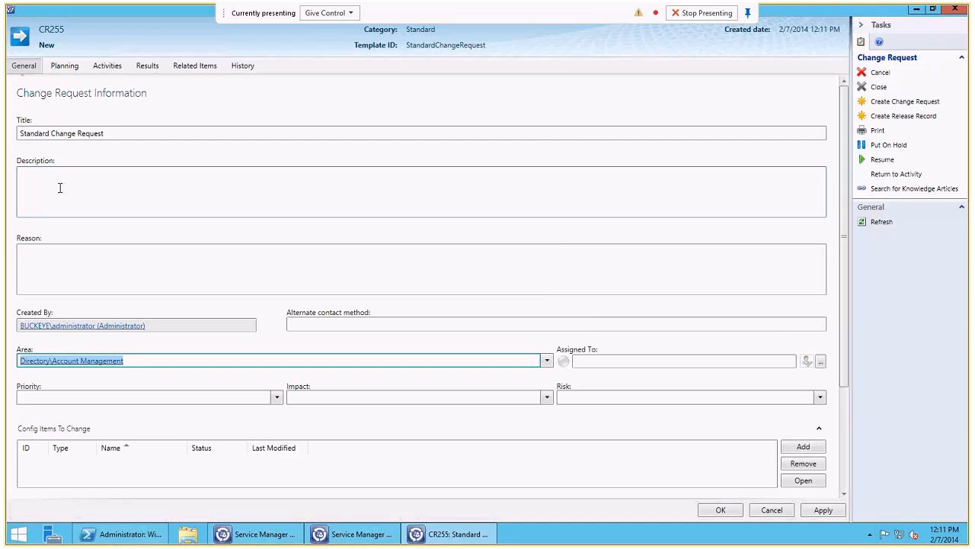
Step: Set the change request's priority to Low, its impact to Standard and its risk to Low
{"action": "left_click", "coordinate": [277, 397]}
{"action": "left_click", "coordinate": [46, 410]}
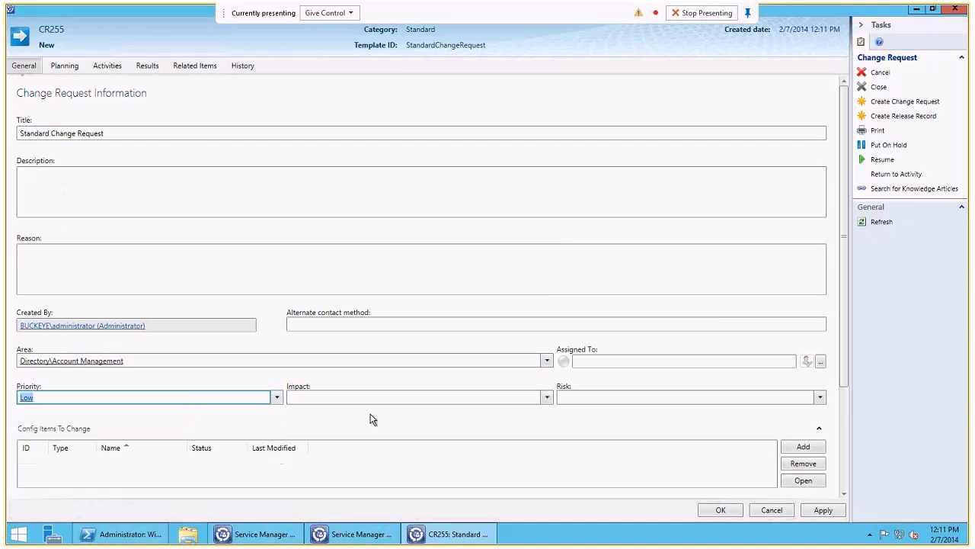
{"action": "left_click", "coordinate": [546, 397]}
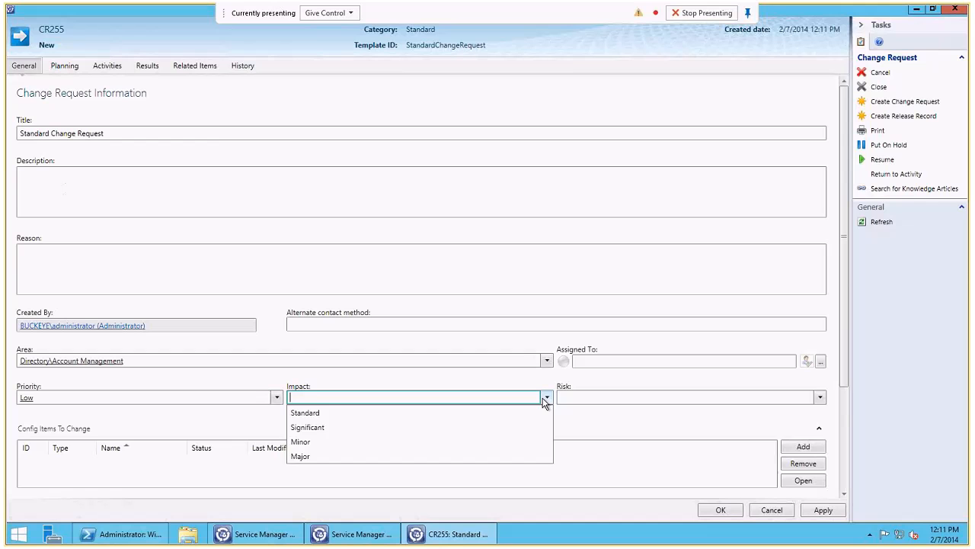
{"action": "left_click", "coordinate": [394, 416]}
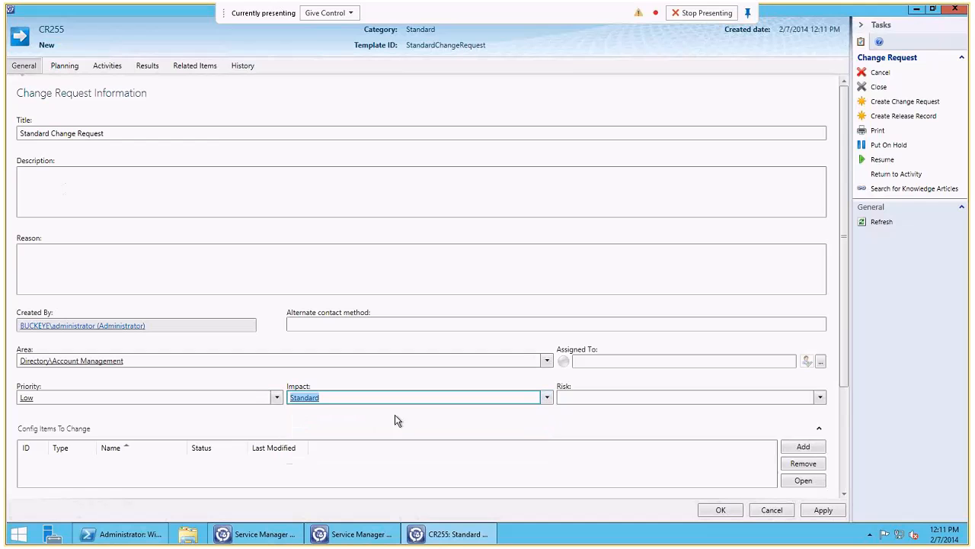
{"action": "left_click", "coordinate": [821, 397]}
{"action": "left_click", "coordinate": [601, 411]}
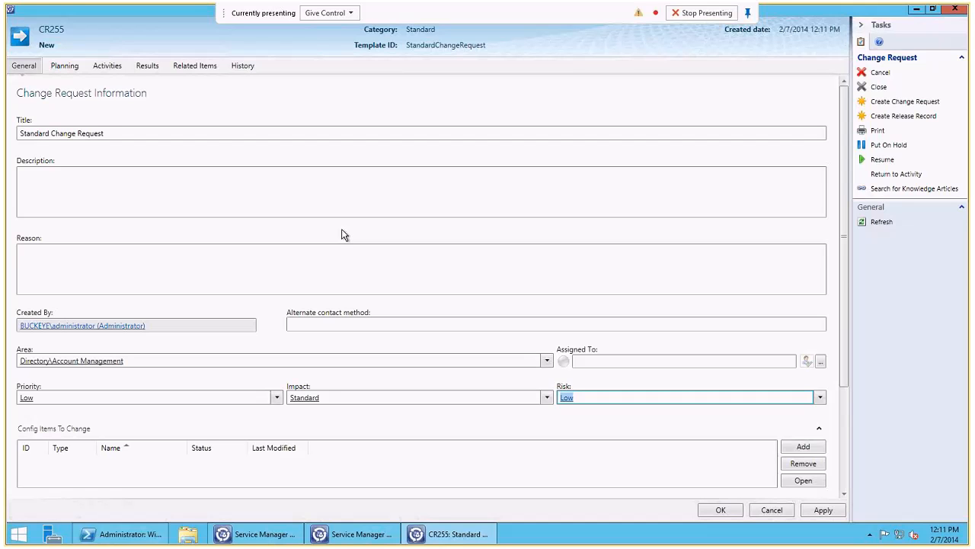
Step: Describe the change request as "Need to change password"
{"action": "left_click", "coordinate": [96, 188]}
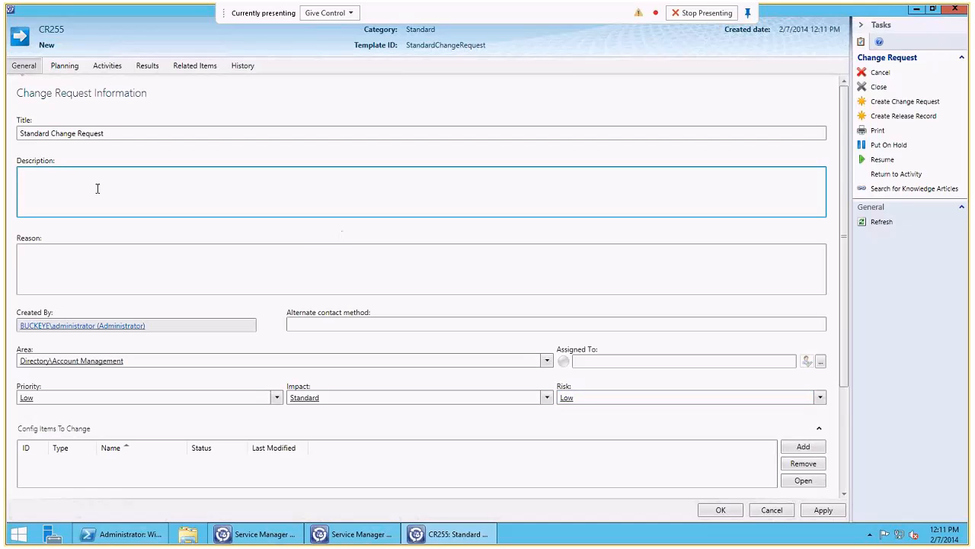
{"action": "type", "text": "Nedd t"}
{"action": "key", "text": "BackSpace"}
{"action": "key", "text": "BackSpace"}
{"action": "key", "text": "BackSpace"}
{"action": "key", "text": "BackSpace"}
{"action": "key", "text": "BackSpace"}
{"action": "type", "text": "eed to change passwork"}
{"action": "key", "text": "BackSpace"}
{"action": "type", "text": "d"}
Step: Review the area choices available for the change request and its planning fields
{"action": "left_click", "coordinate": [545, 362]}
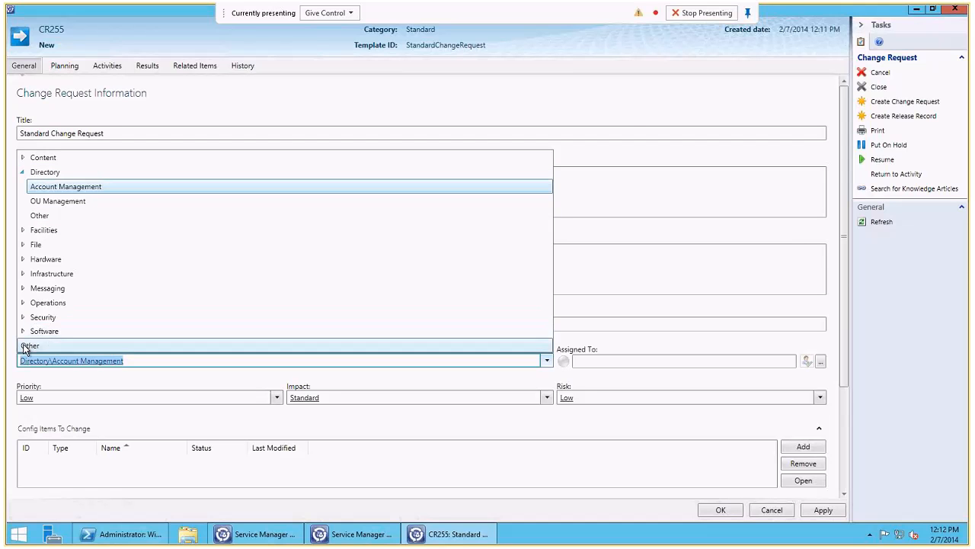
{"action": "left_click", "coordinate": [601, 132]}
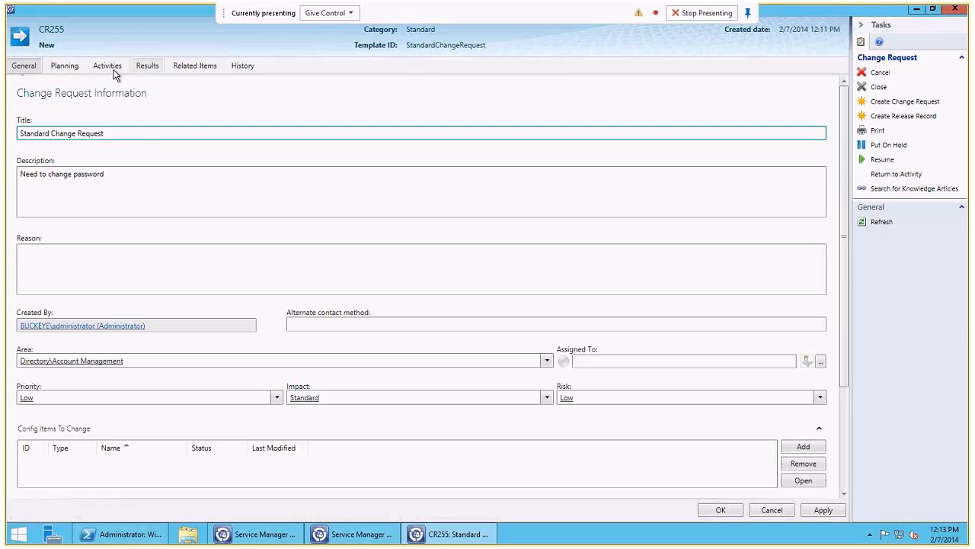
{"action": "left_click", "coordinate": [73, 68]}
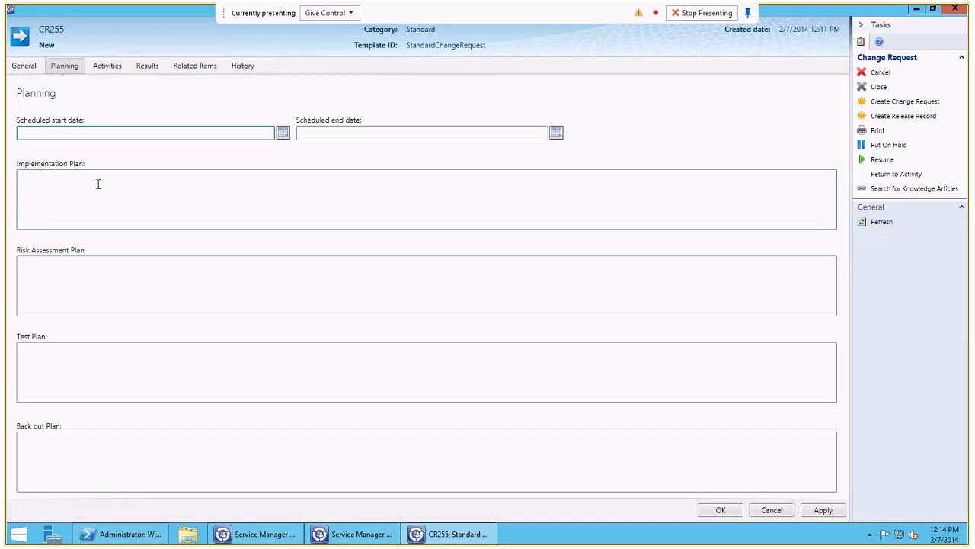
Step: Show the change request's activities as a list and examine the Approve Change Request activity's approval conditions, closing it without saving
{"action": "left_click", "coordinate": [108, 68]}
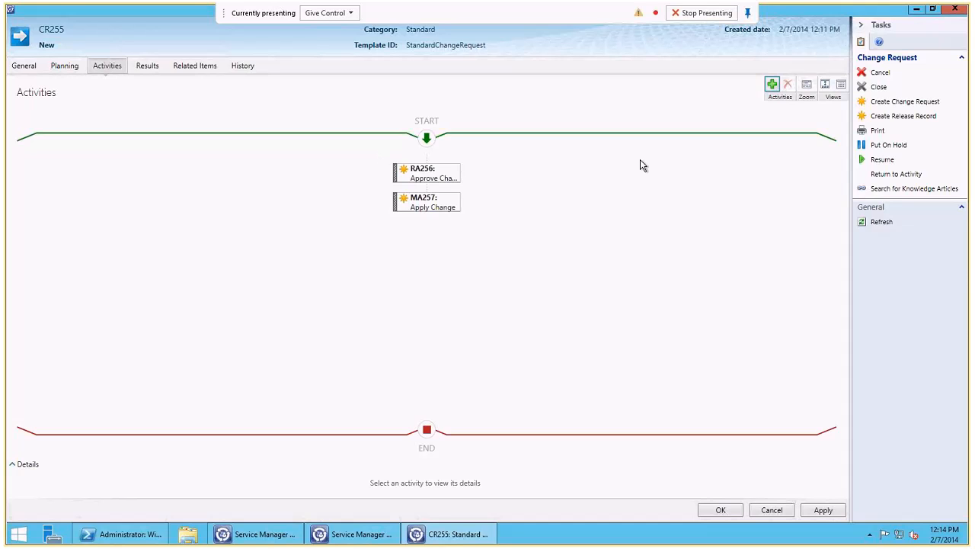
{"action": "left_click", "coordinate": [841, 87]}
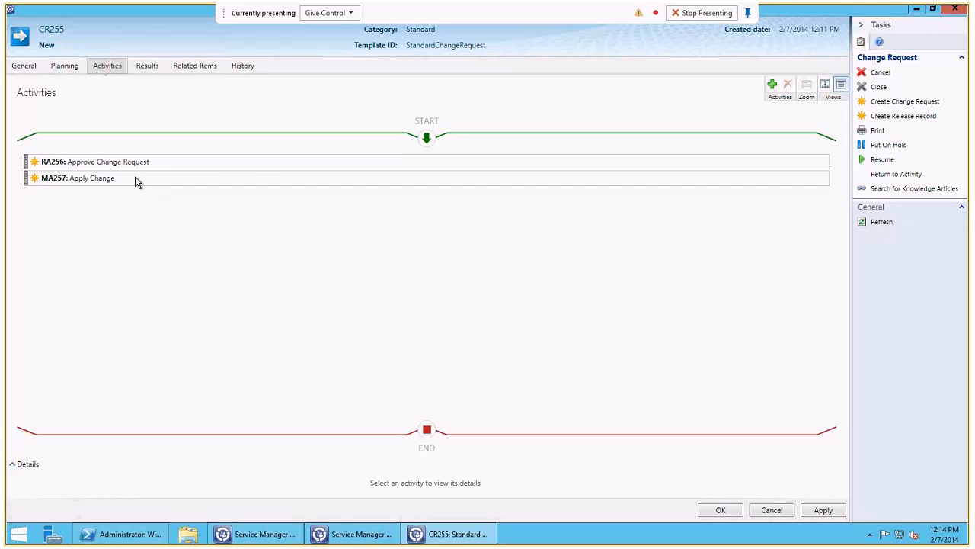
{"action": "double_click", "coordinate": [158, 163]}
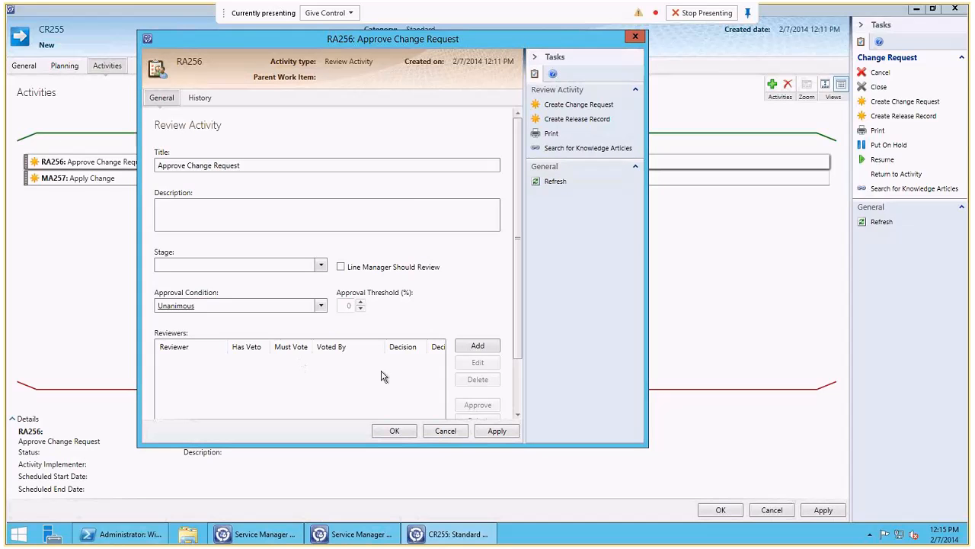
{"action": "left_click", "coordinate": [321, 306]}
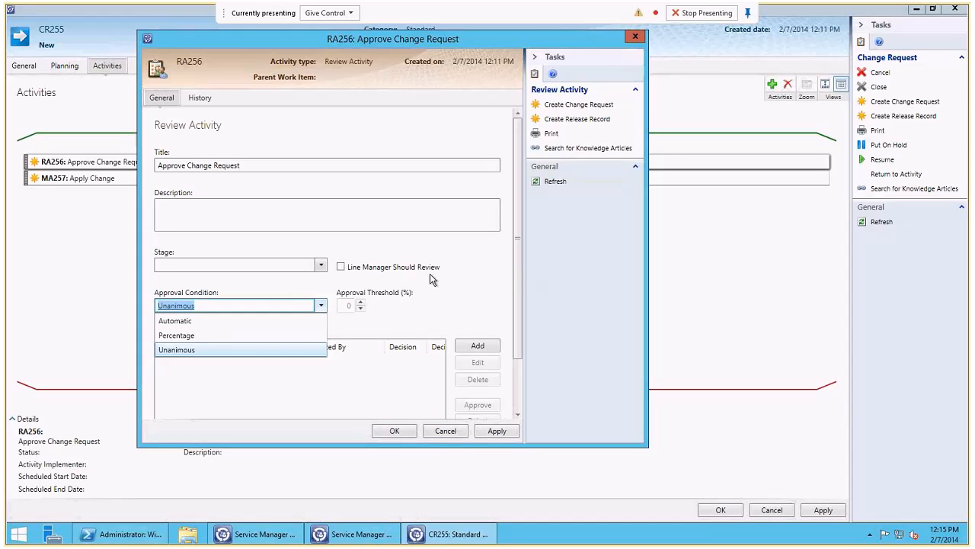
{"action": "left_click", "coordinate": [446, 432]}
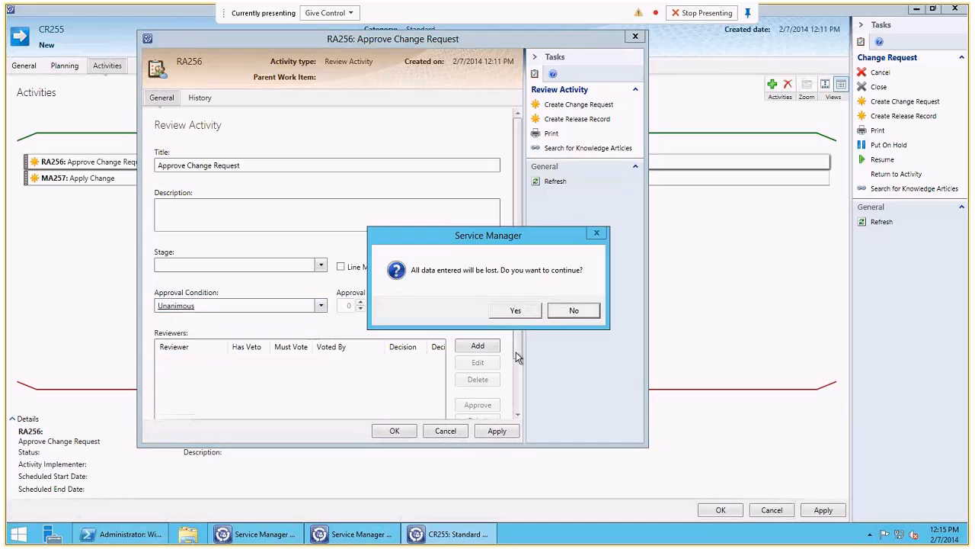
{"action": "left_click", "coordinate": [506, 311]}
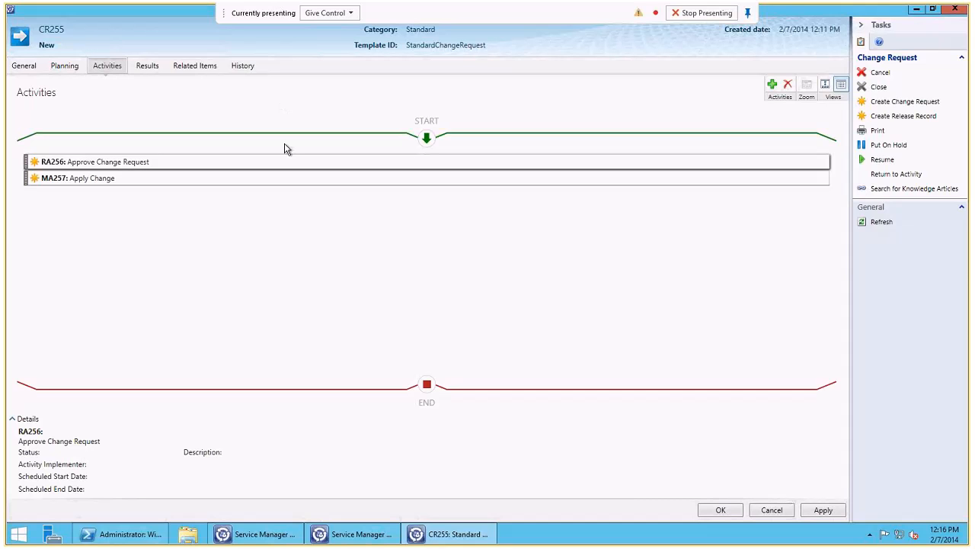
Step: Examine the implementation result choices for the change request without selecting one
{"action": "left_click", "coordinate": [145, 66]}
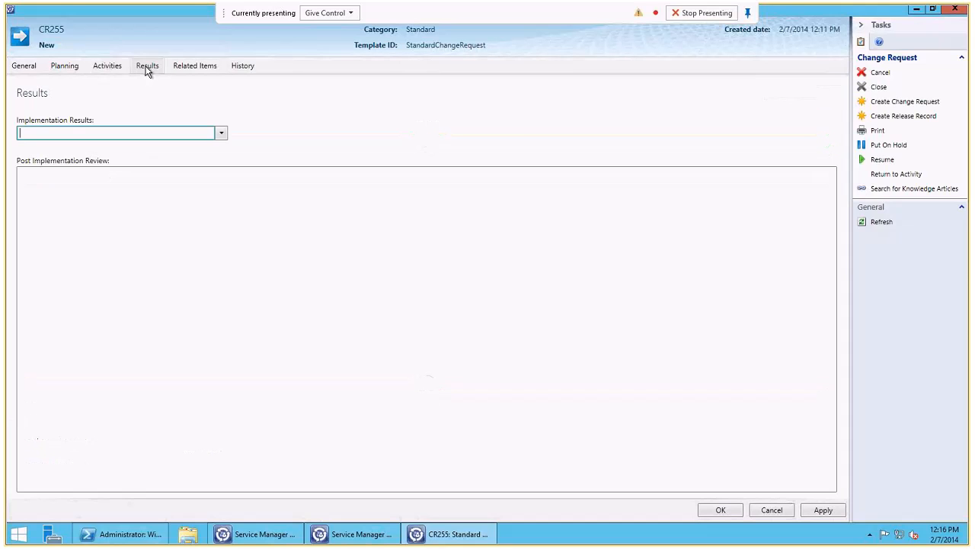
{"action": "left_click", "coordinate": [222, 134]}
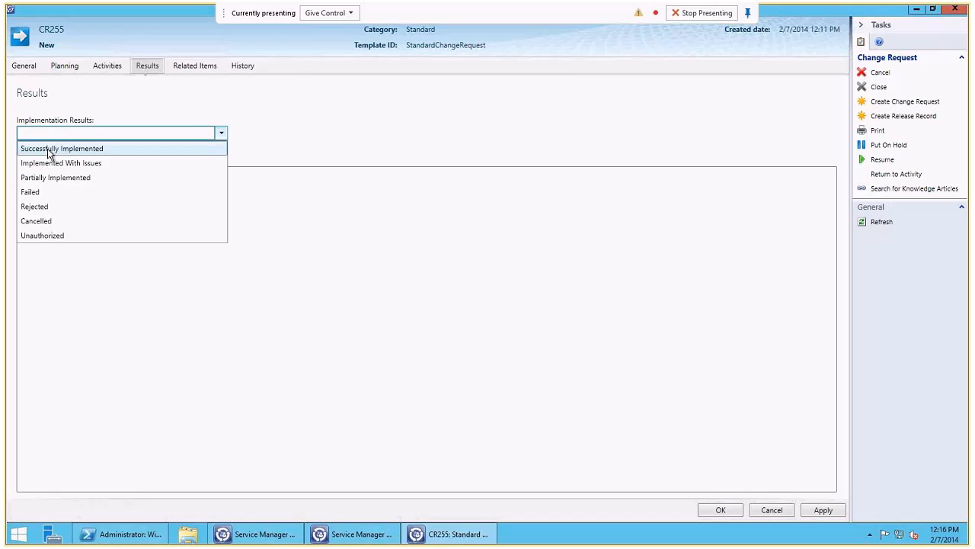
{"action": "left_click", "coordinate": [221, 135]}
{"action": "left_click", "coordinate": [220, 135]}
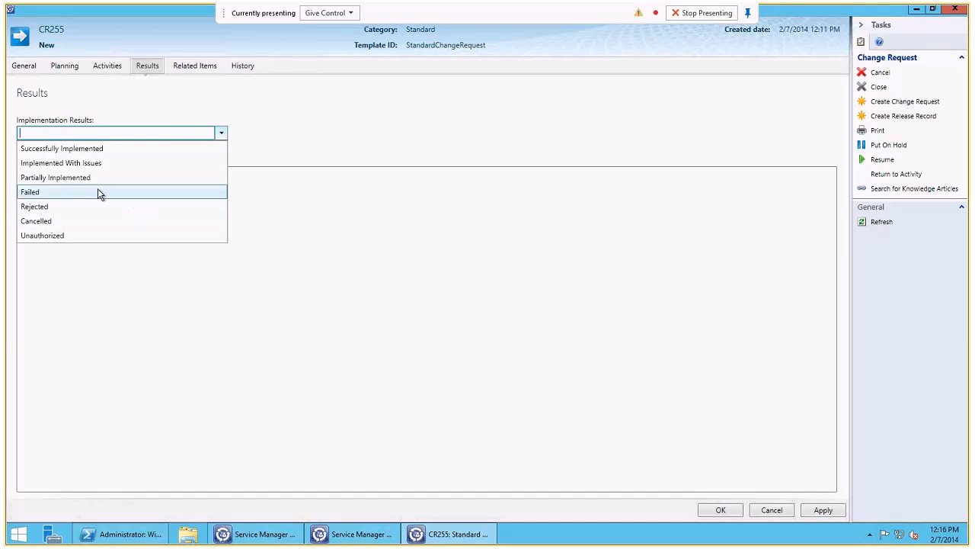
{"action": "left_click", "coordinate": [275, 129]}
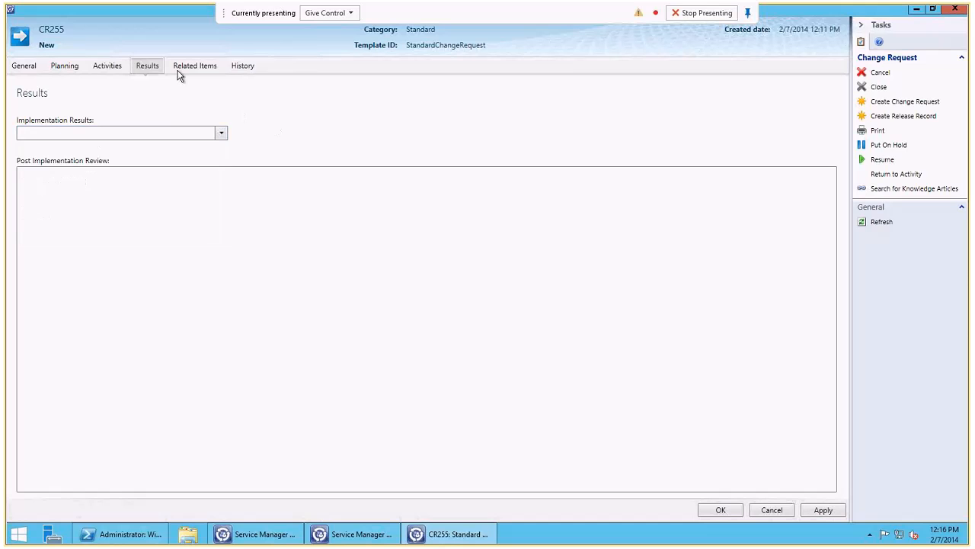
Step: Check the change request's related work items against the All Change Requests view in the console, and return to its general details
{"action": "left_click", "coordinate": [183, 67]}
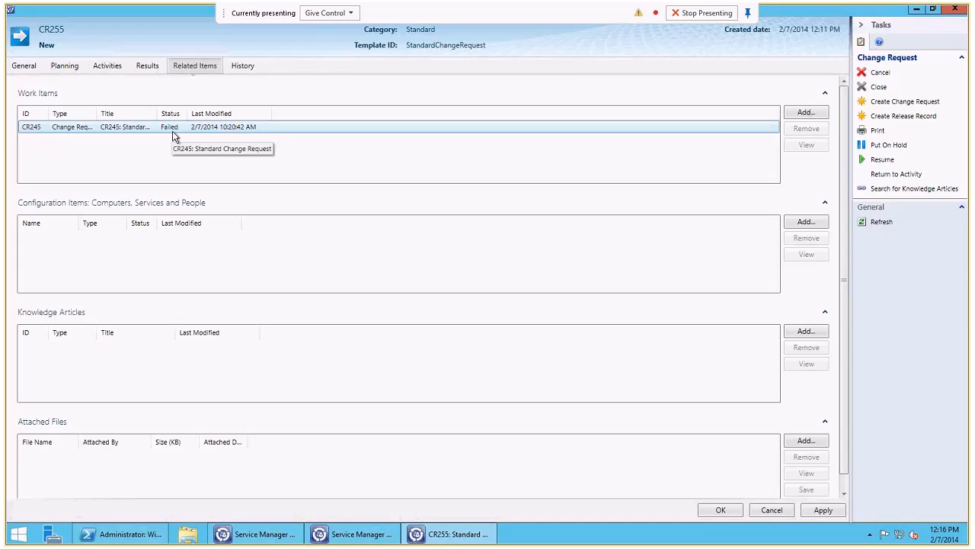
{"action": "left_click", "coordinate": [357, 533]}
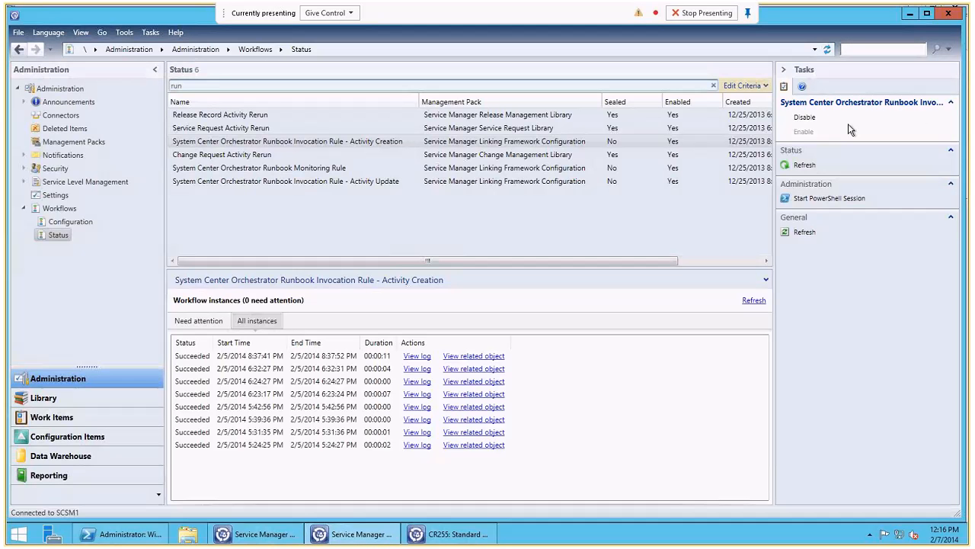
{"action": "key", "text": "alt+Tab"}
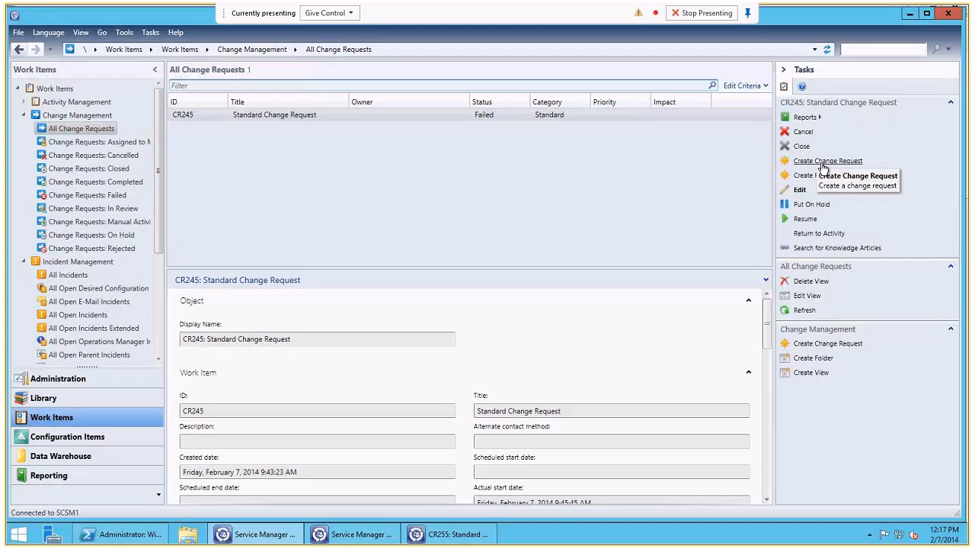
{"action": "left_click", "coordinate": [426, 535]}
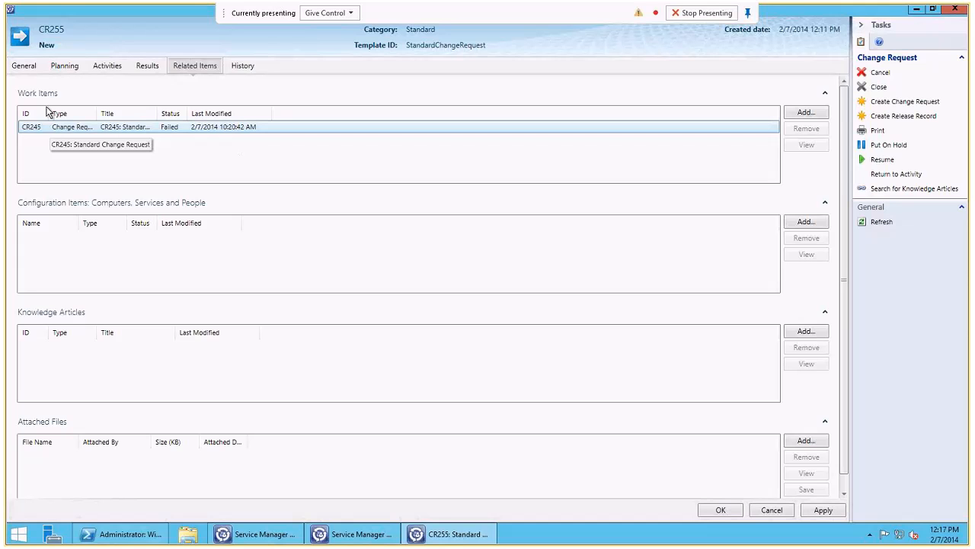
{"action": "left_click", "coordinate": [23, 67]}
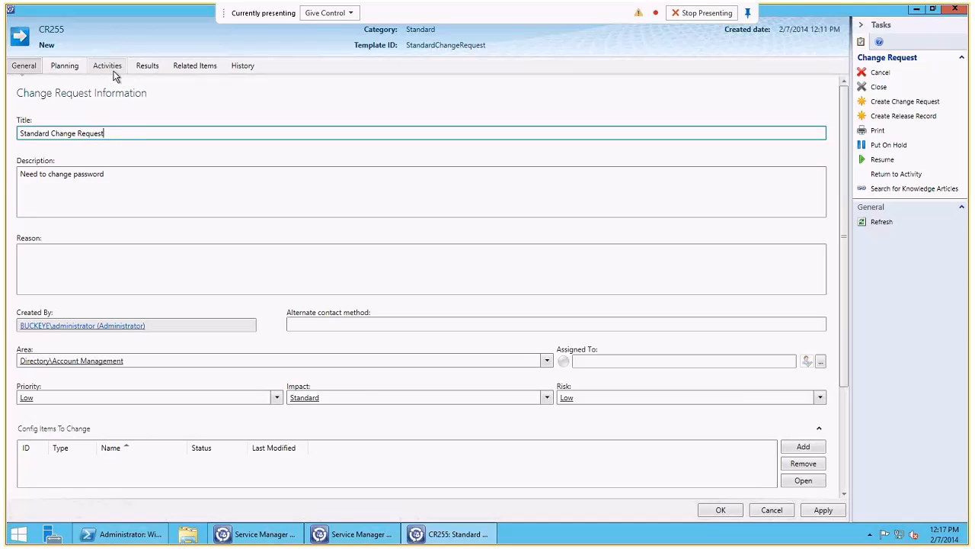
Step: Browse the work item classes that can be related to the change request, and cancel without adding any
{"action": "left_click", "coordinate": [182, 67]}
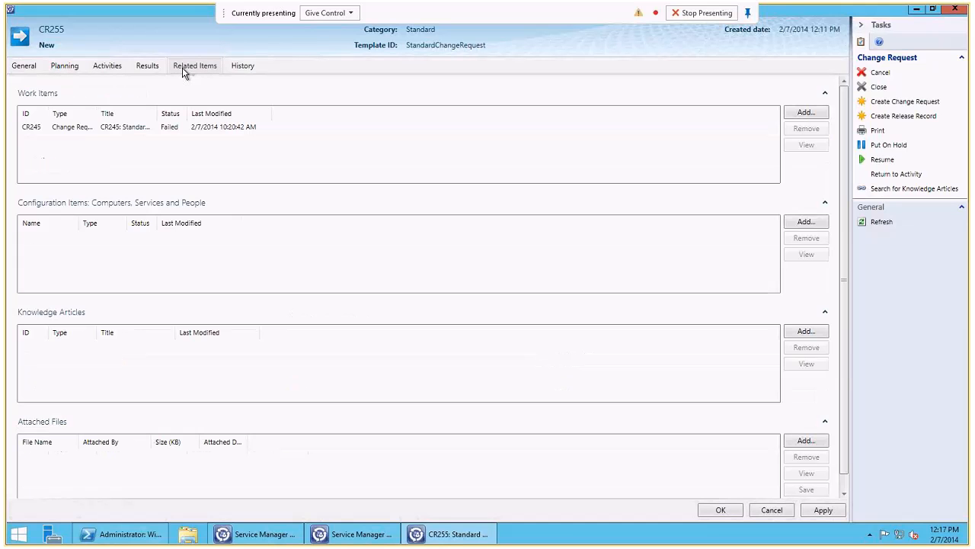
{"action": "left_click", "coordinate": [808, 115]}
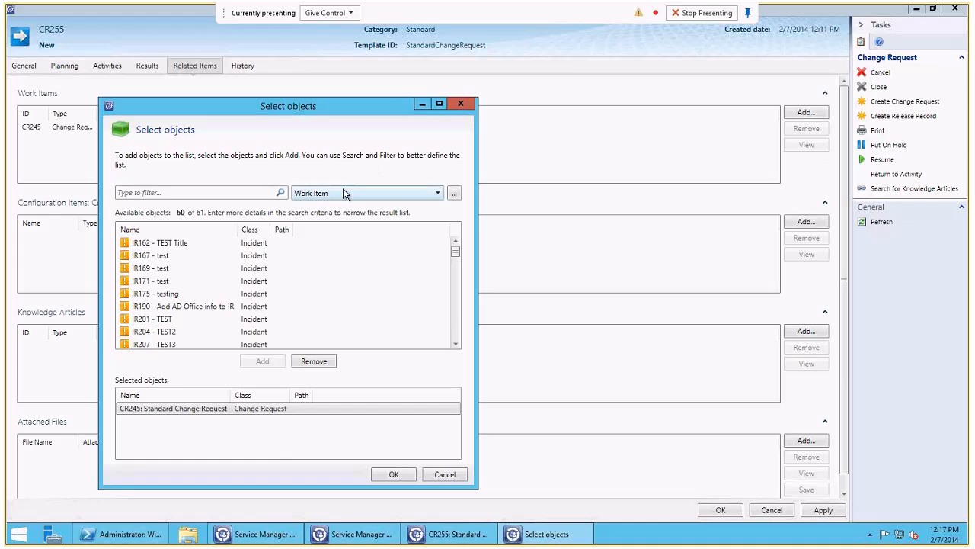
{"action": "left_click", "coordinate": [345, 194]}
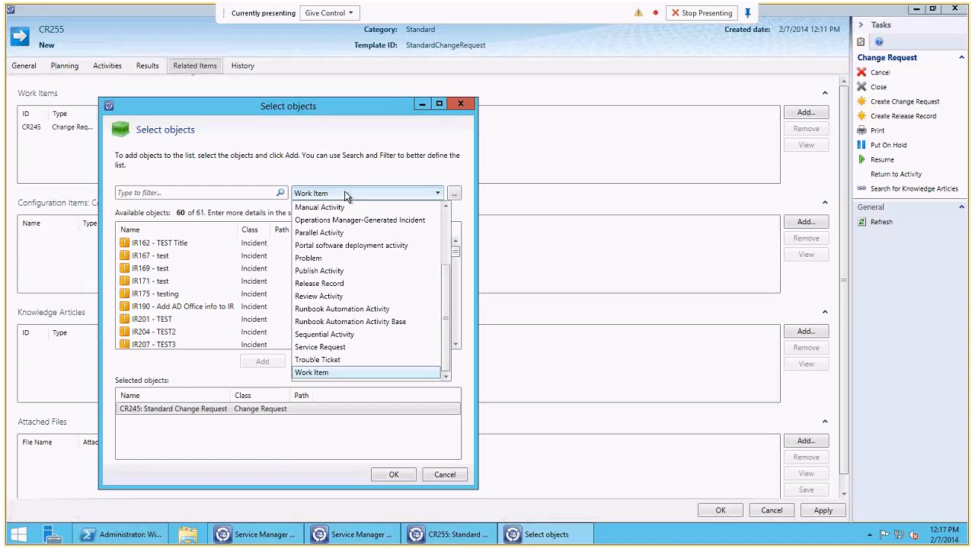
{"action": "scroll", "coordinate": [446, 261], "scroll_direction": "up", "scroll_amount": 1}
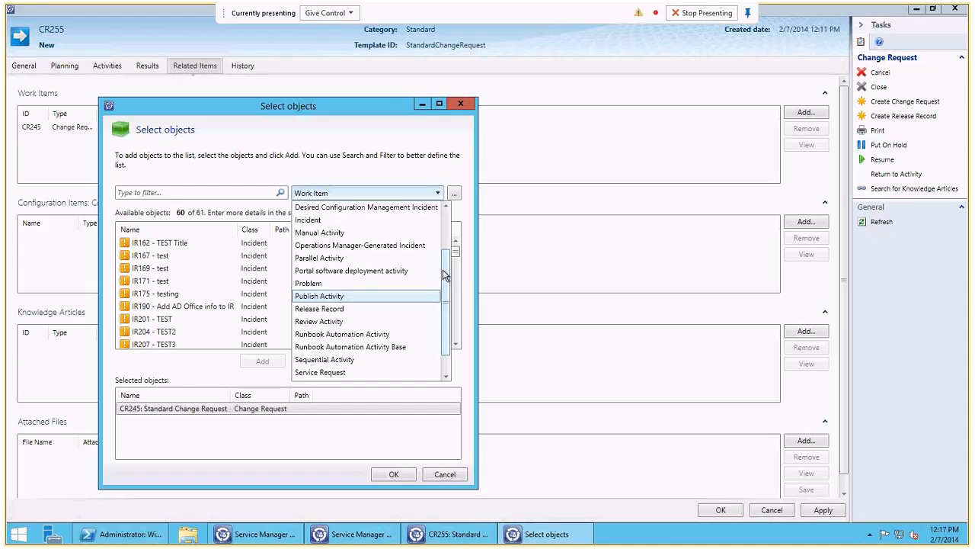
{"action": "scroll", "coordinate": [435, 217], "scroll_direction": "up", "scroll_amount": 2}
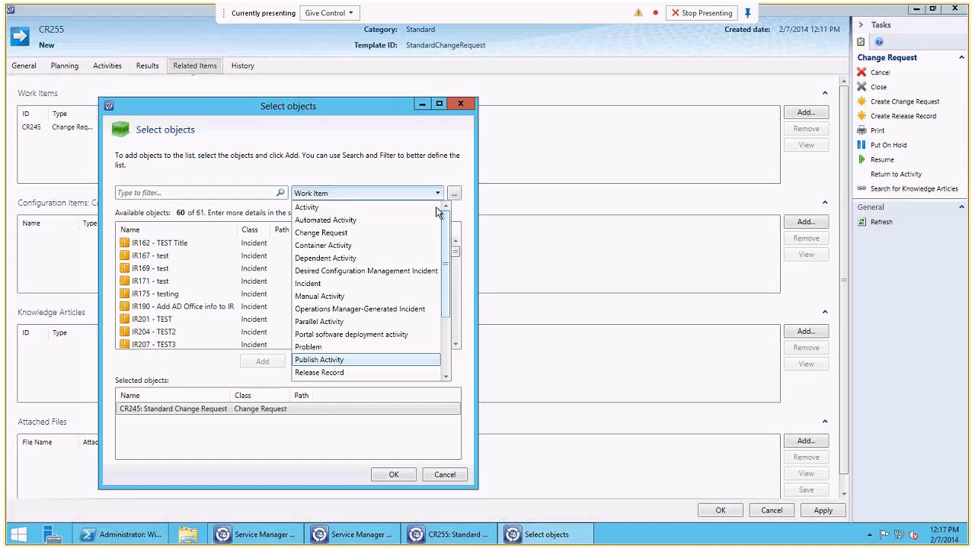
{"action": "scroll", "coordinate": [436, 206], "scroll_direction": "down", "scroll_amount": 3}
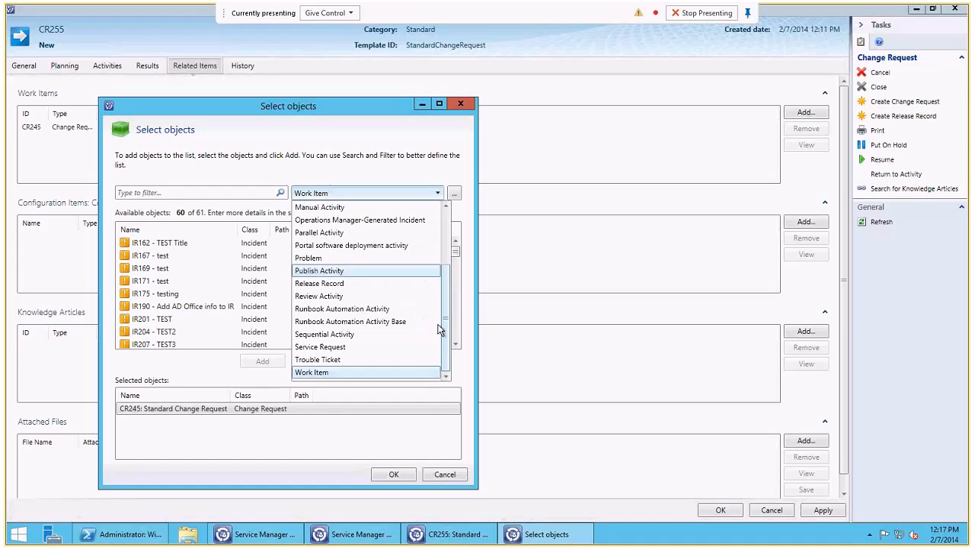
{"action": "left_click", "coordinate": [451, 479]}
{"action": "left_click", "coordinate": [451, 480]}
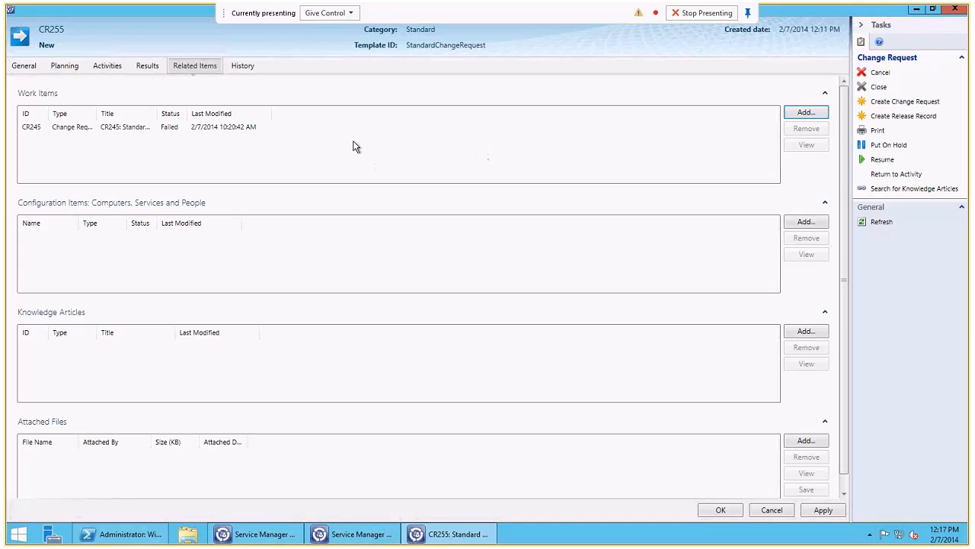
Step: Add the SCCM1 computer to the change request's related configuration items
{"action": "left_click", "coordinate": [807, 221]}
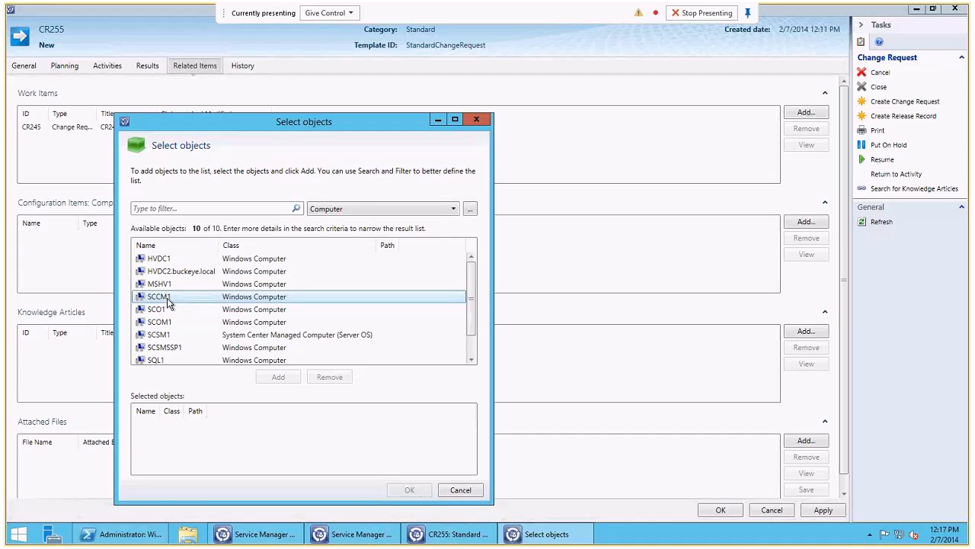
{"action": "double_click", "coordinate": [169, 304]}
{"action": "left_click", "coordinate": [409, 489]}
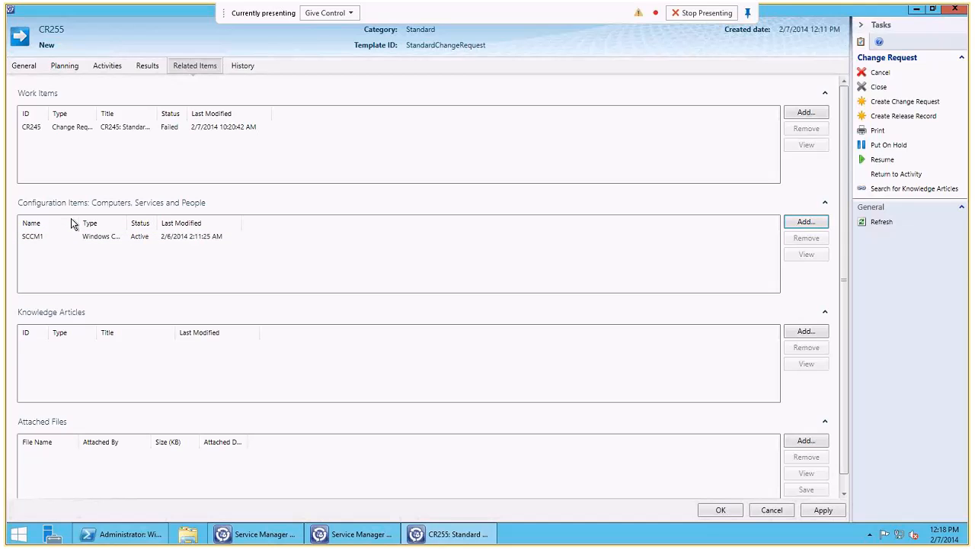
Step: Examine the SCCM1 computer's general details, related items and history, closing its form without saving
{"action": "double_click", "coordinate": [34, 237]}
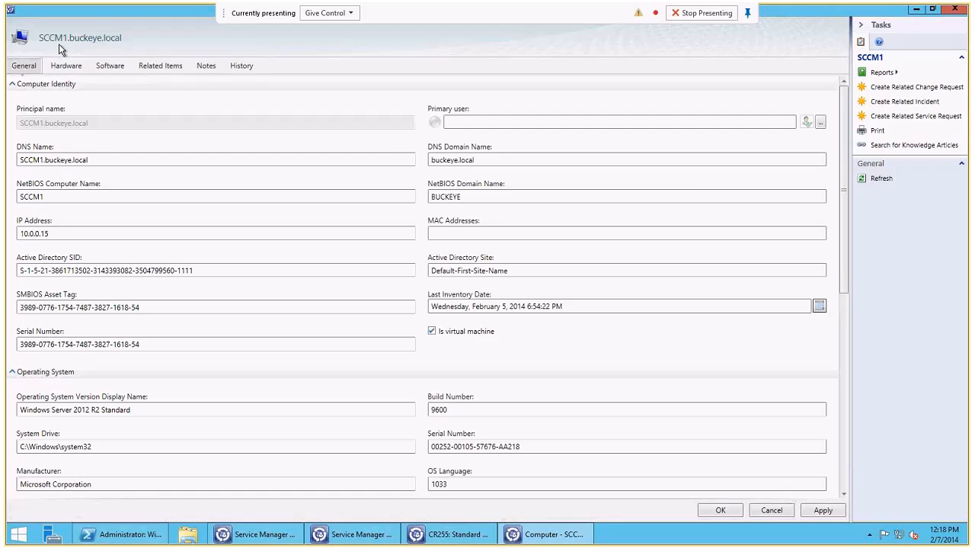
{"action": "left_click", "coordinate": [156, 67]}
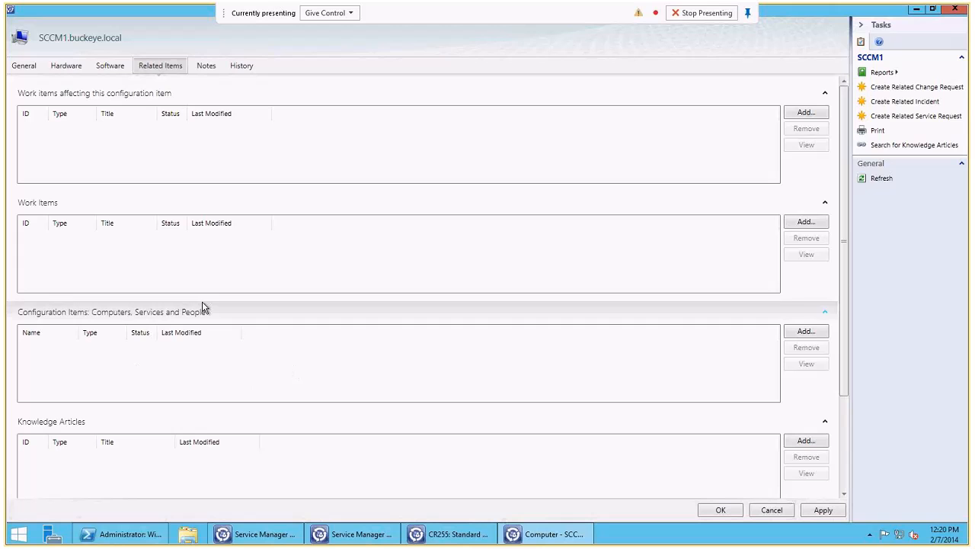
{"action": "left_click", "coordinate": [243, 67]}
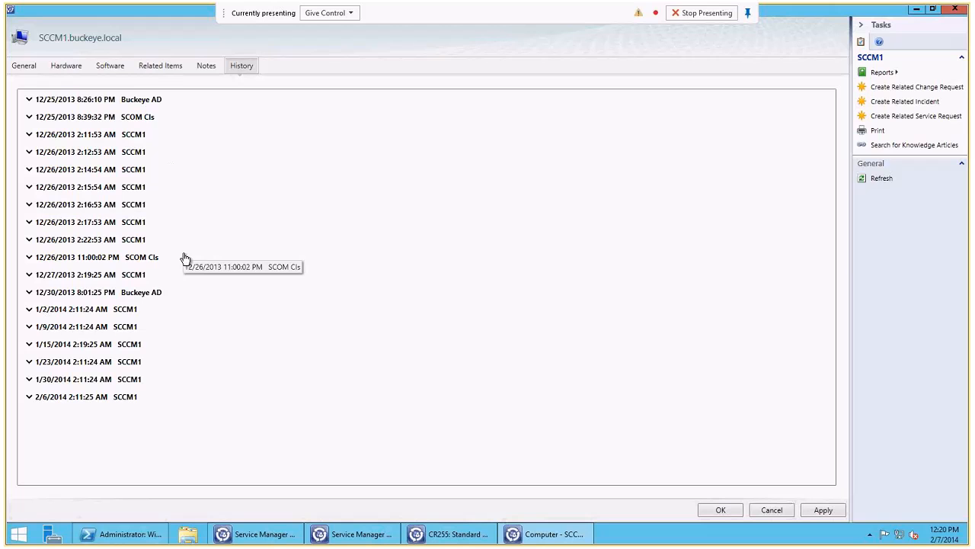
{"action": "left_click", "coordinate": [771, 510]}
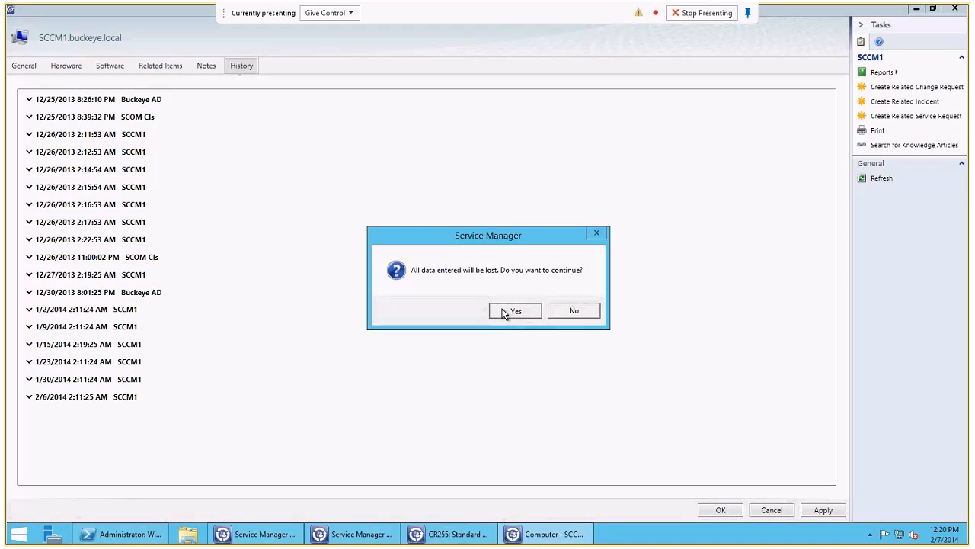
{"action": "left_click", "coordinate": [504, 312]}
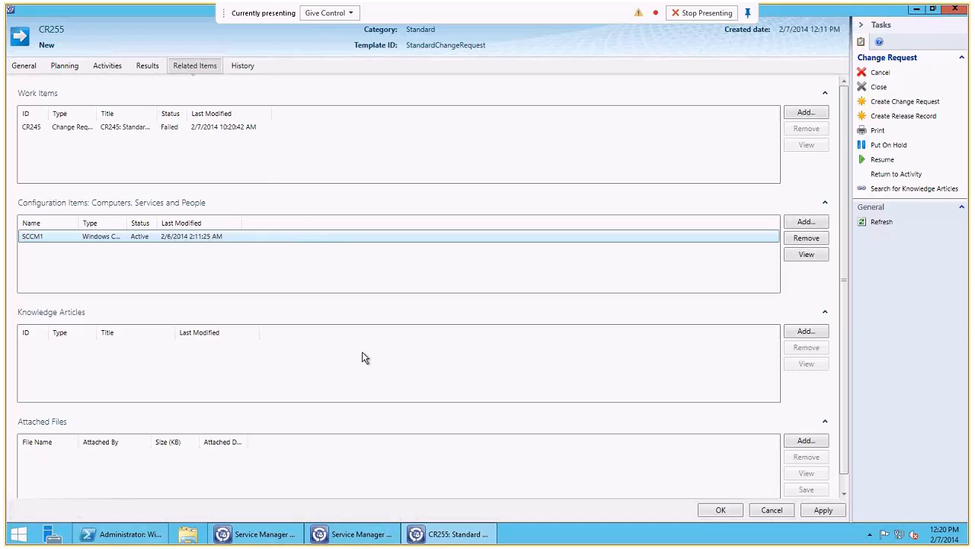
Step: Review the change request's planning fields and history
{"action": "left_click", "coordinate": [62, 67]}
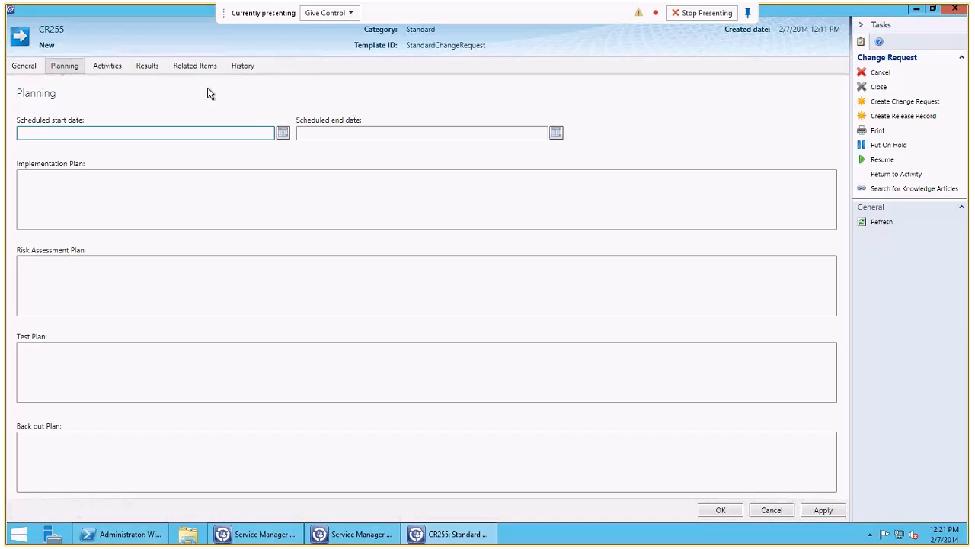
{"action": "left_click", "coordinate": [237, 66]}
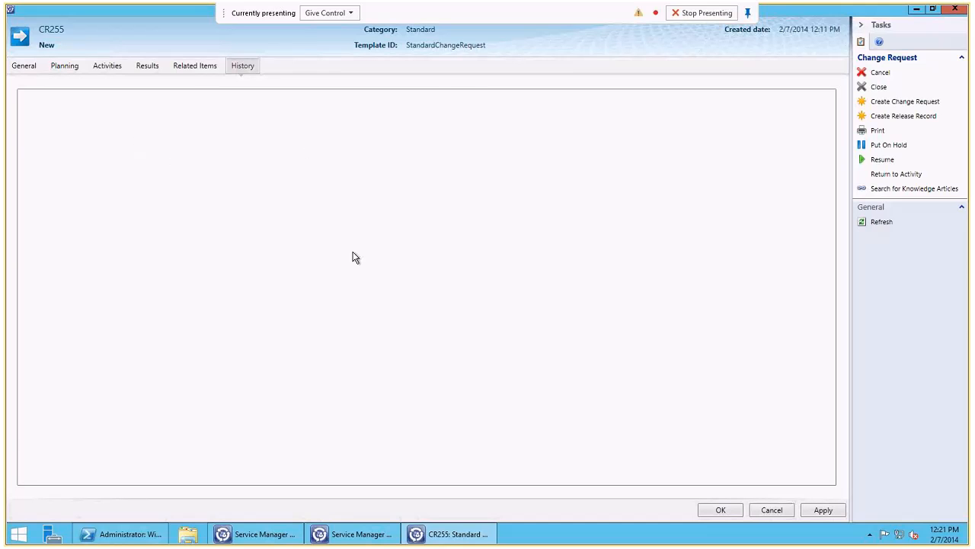
Step: Return to the change request's general details and cancel the form, discarding all entered data
{"action": "left_click", "coordinate": [27, 70]}
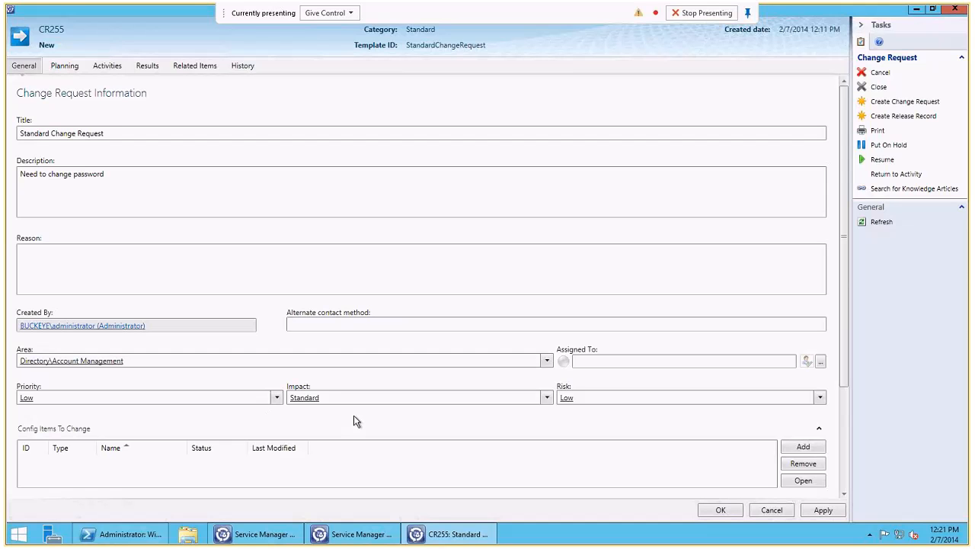
{"action": "left_click", "coordinate": [769, 510]}
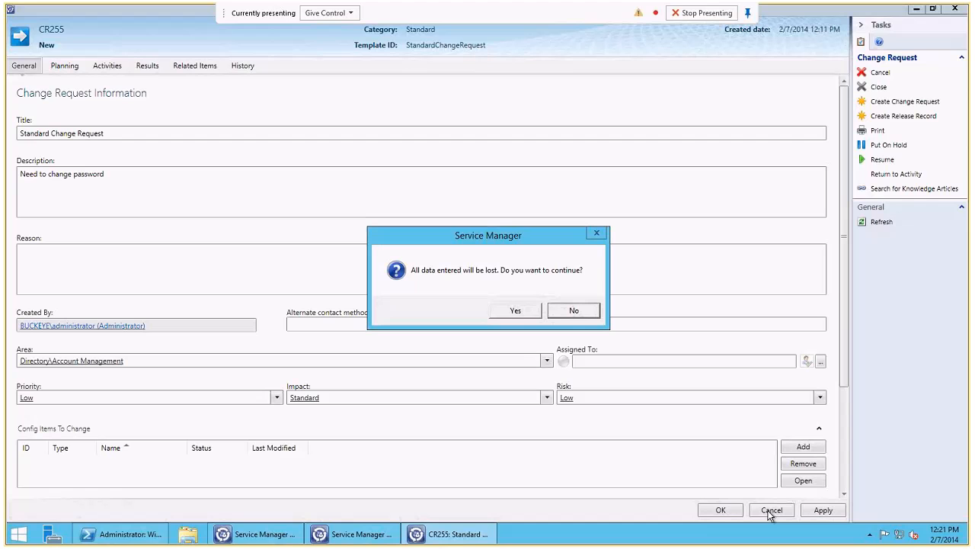
{"action": "left_click", "coordinate": [516, 312]}
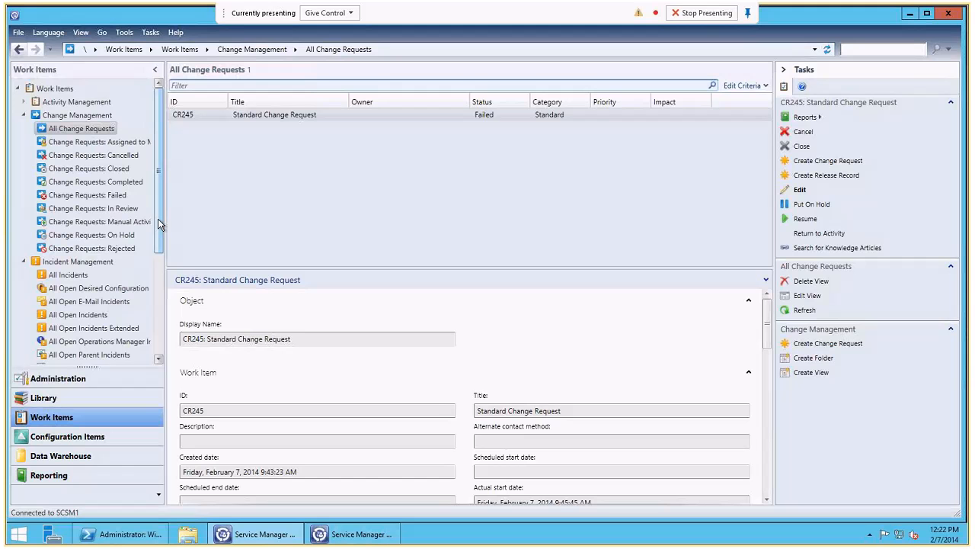
Step: Show all incidents, view the request offerings available for a service request from incident IR229, and cancel without choosing one
{"action": "left_click_drag", "start_coordinate": [160, 222], "coordinate": [158, 377]}
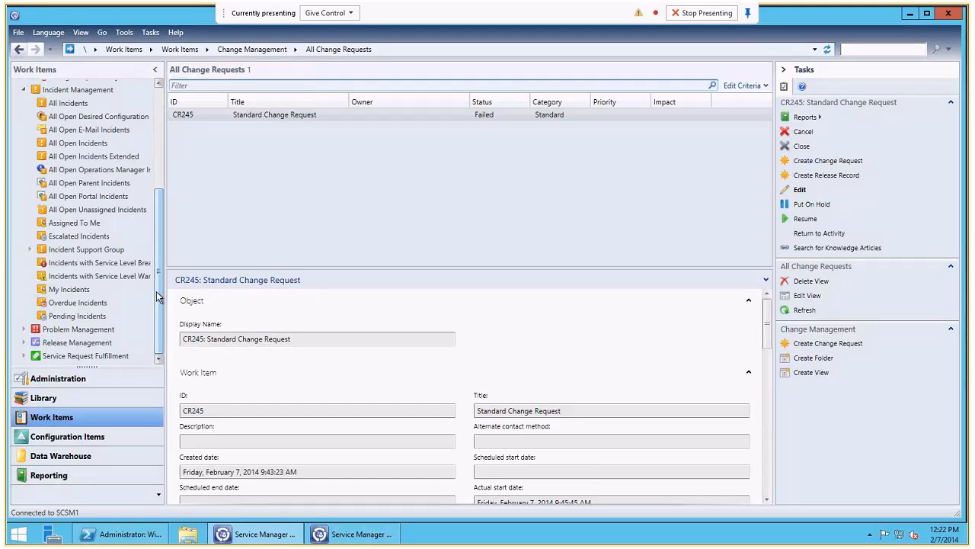
{"action": "left_click", "coordinate": [74, 104]}
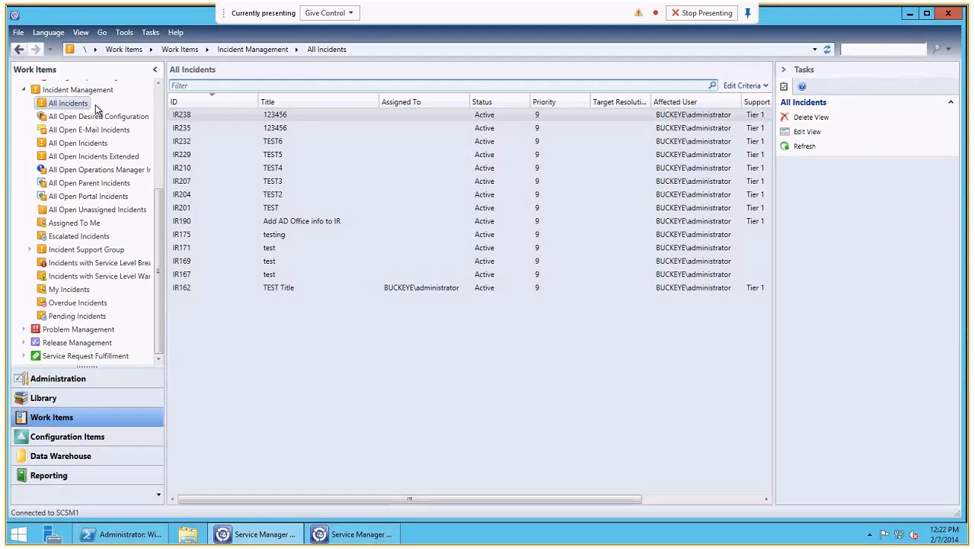
{"action": "left_click", "coordinate": [274, 156]}
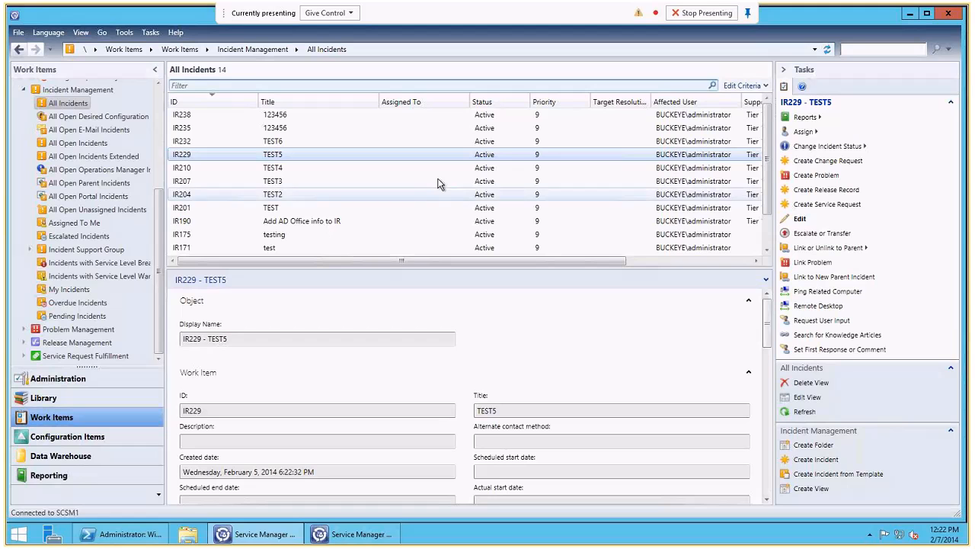
{"action": "left_click", "coordinate": [816, 207]}
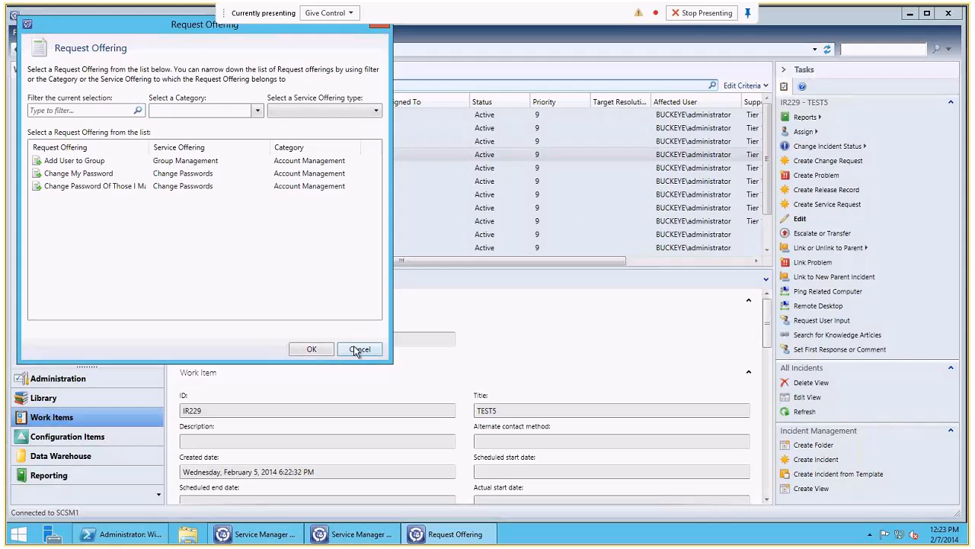
{"action": "left_click", "coordinate": [359, 349]}
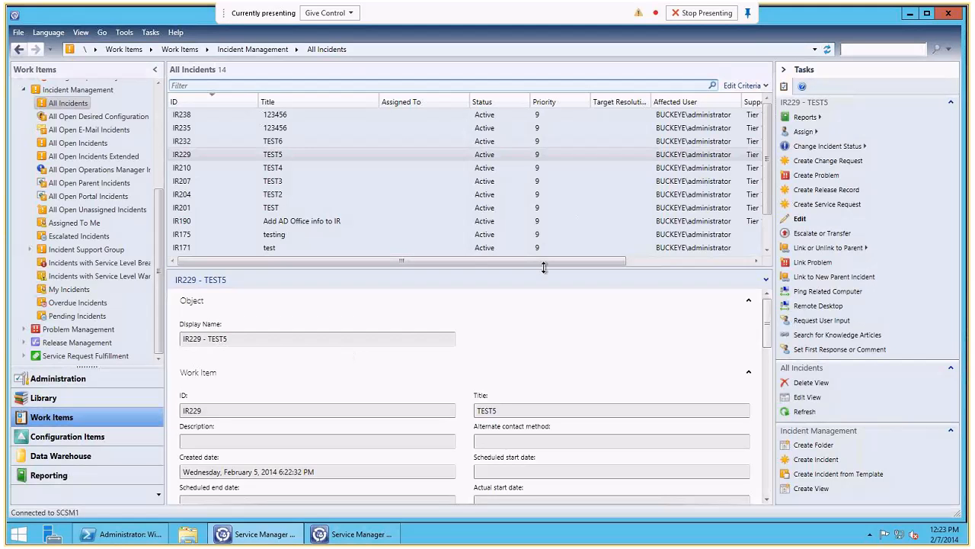
Step: Open incident IR229 and review its related items, general fields, assignee field and classification category choices
{"action": "left_click", "coordinate": [359, 155]}
{"action": "double_click", "coordinate": [361, 157]}
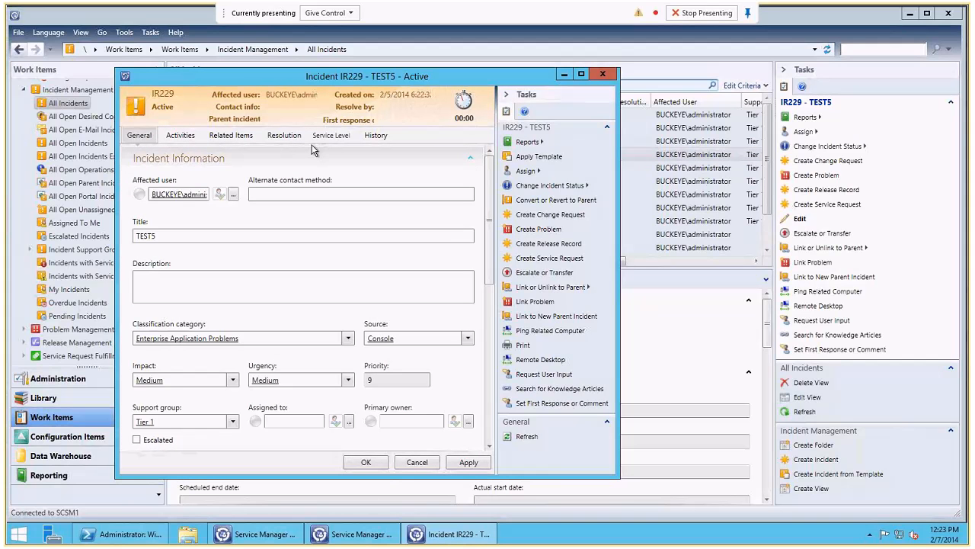
{"action": "left_click", "coordinate": [231, 135]}
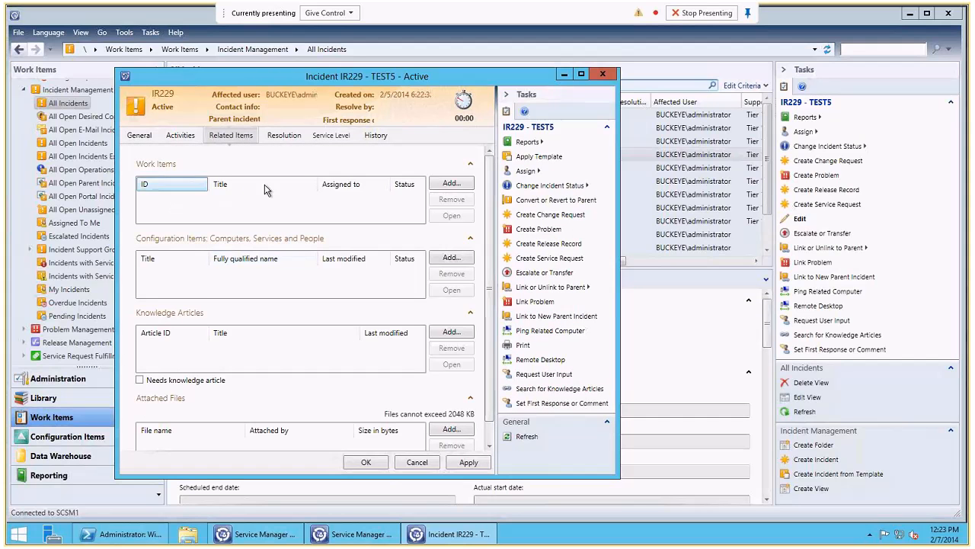
{"action": "left_click", "coordinate": [140, 134]}
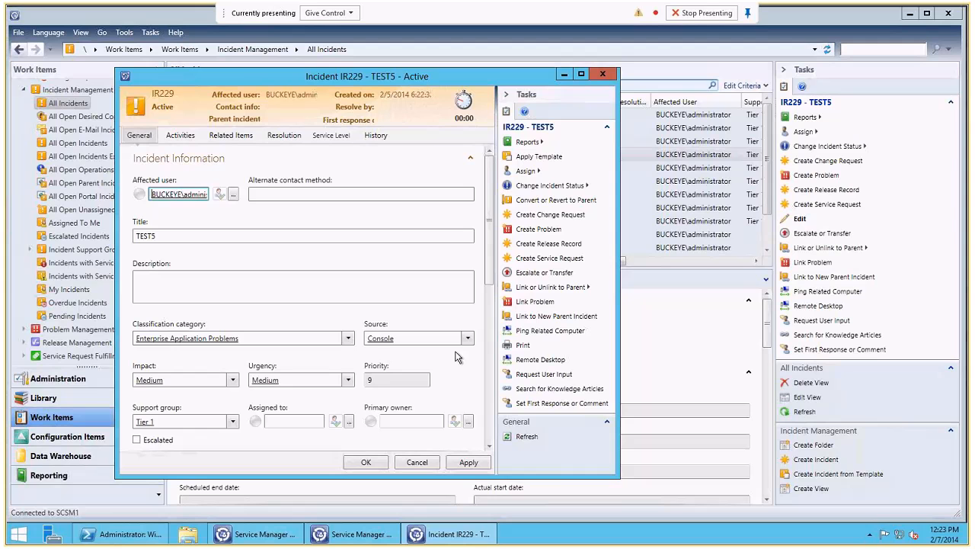
{"action": "left_click", "coordinate": [290, 420]}
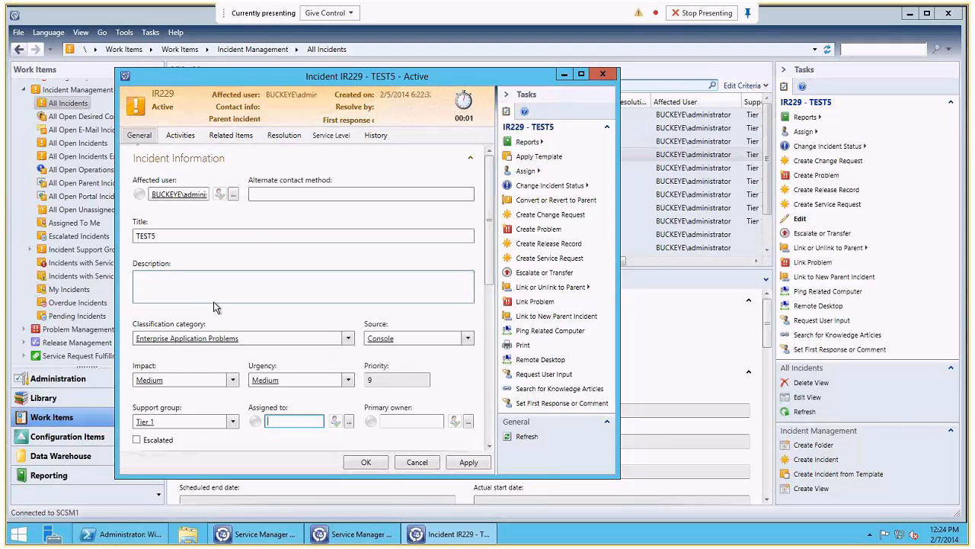
{"action": "left_click", "coordinate": [348, 339]}
{"action": "left_click", "coordinate": [350, 339]}
Step: Examine the affected user's related work items and general details, closing the user and incident forms without saving
{"action": "double_click", "coordinate": [172, 195]}
{"action": "left_click", "coordinate": [172, 194]}
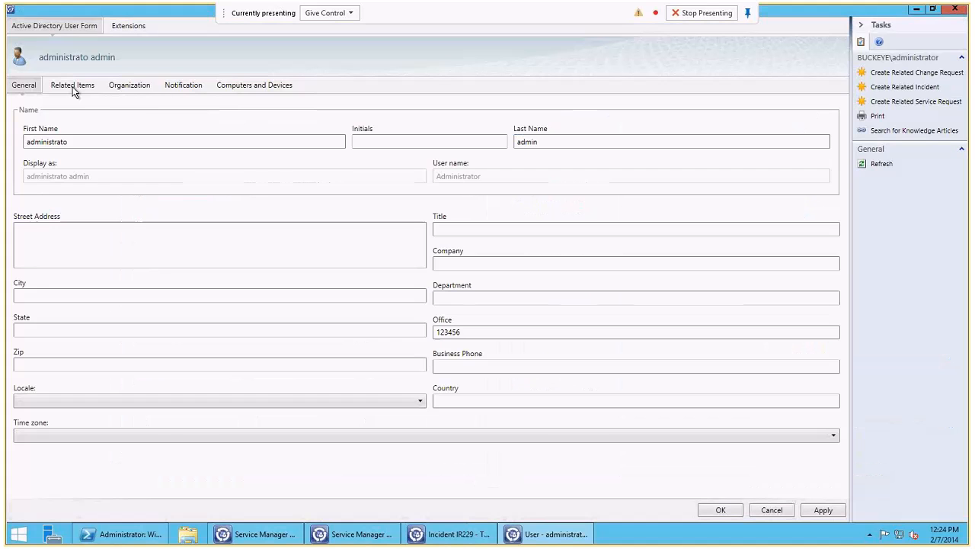
{"action": "left_click", "coordinate": [73, 88]}
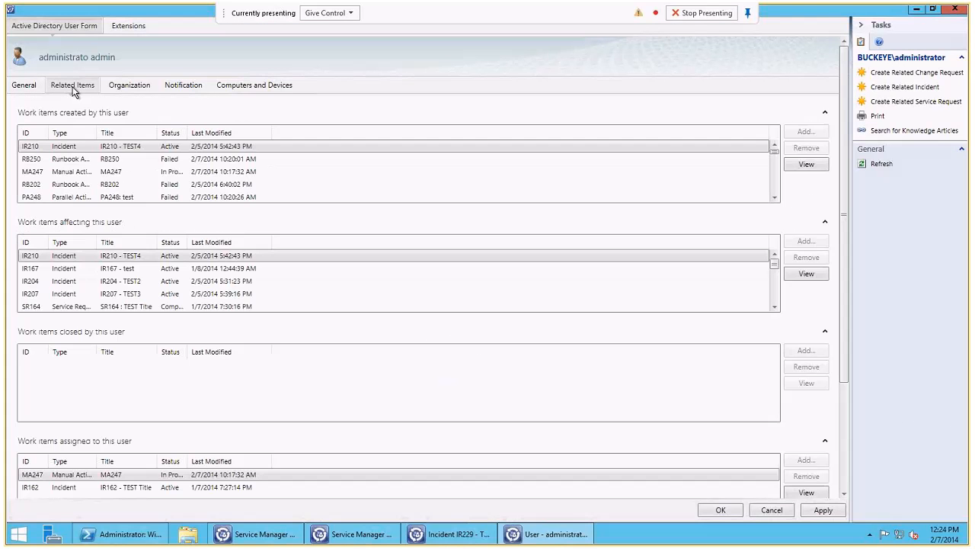
{"action": "left_click", "coordinate": [221, 280]}
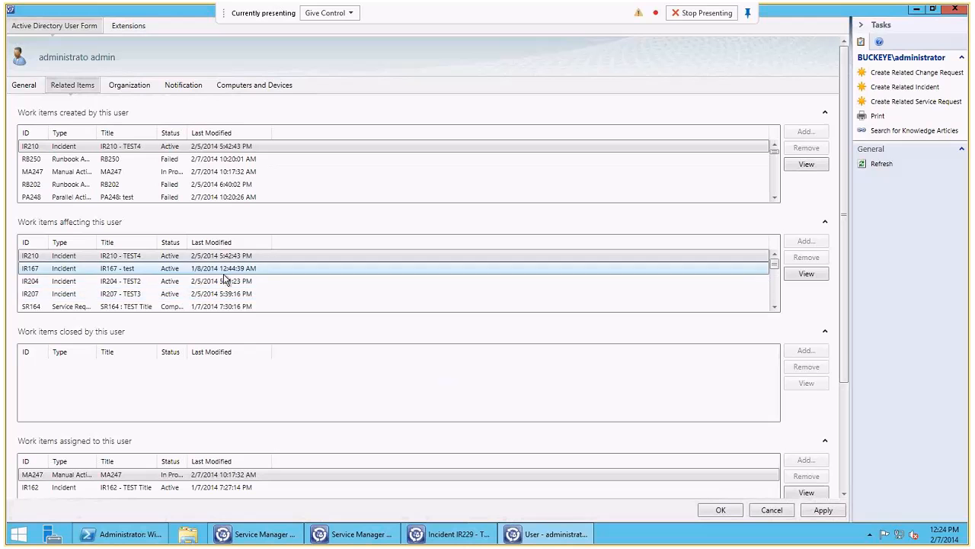
{"action": "left_click", "coordinate": [131, 290]}
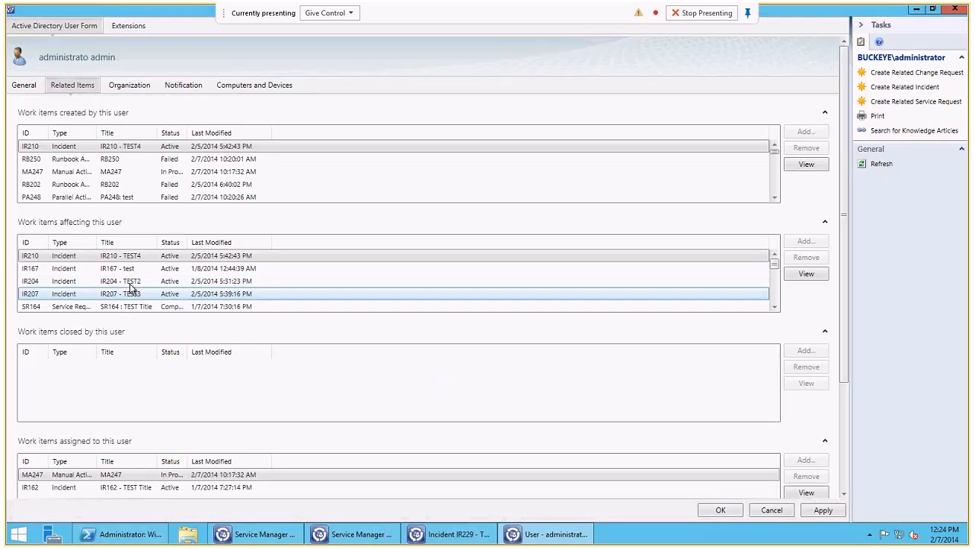
{"action": "left_click", "coordinate": [131, 282]}
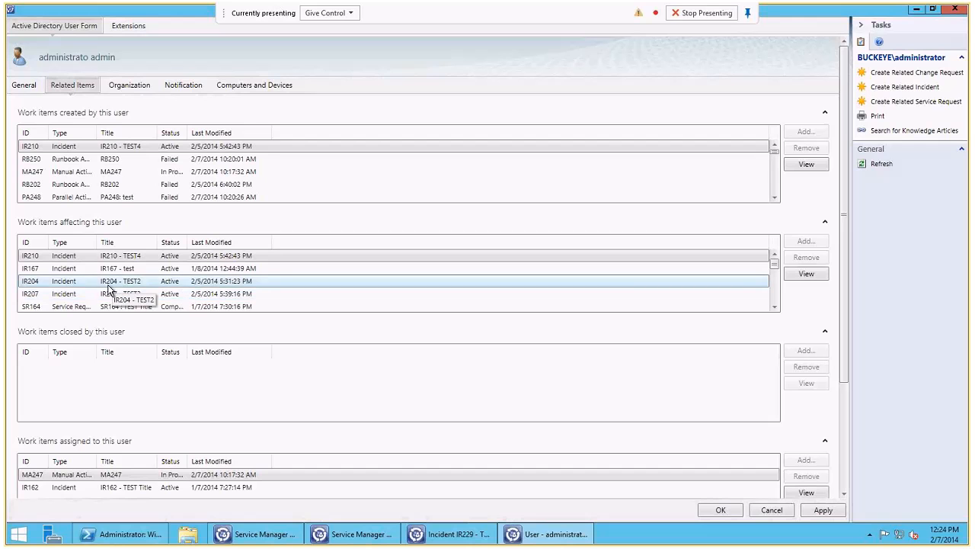
{"action": "left_click", "coordinate": [22, 87]}
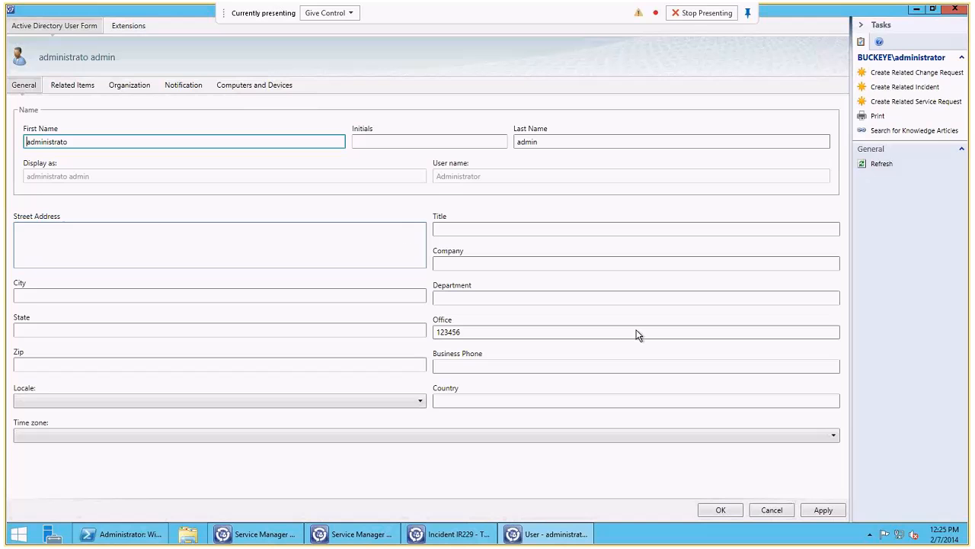
{"action": "left_click", "coordinate": [773, 509]}
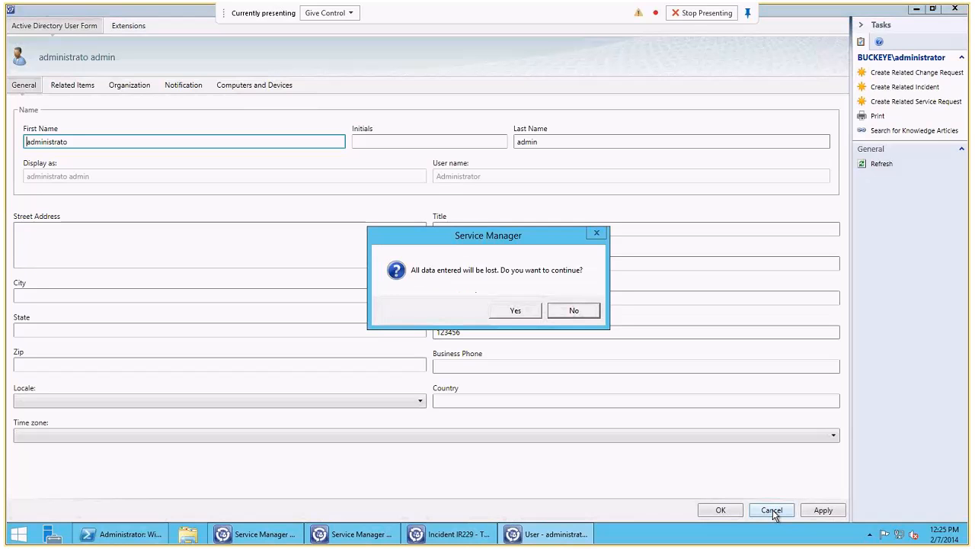
{"action": "left_click", "coordinate": [517, 311]}
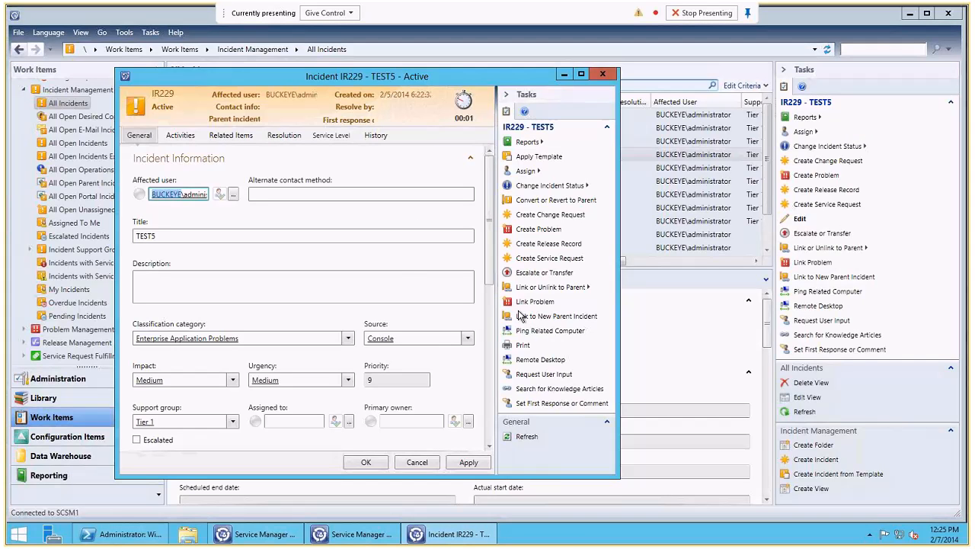
{"action": "left_click", "coordinate": [518, 315]}
{"action": "left_click", "coordinate": [517, 311]}
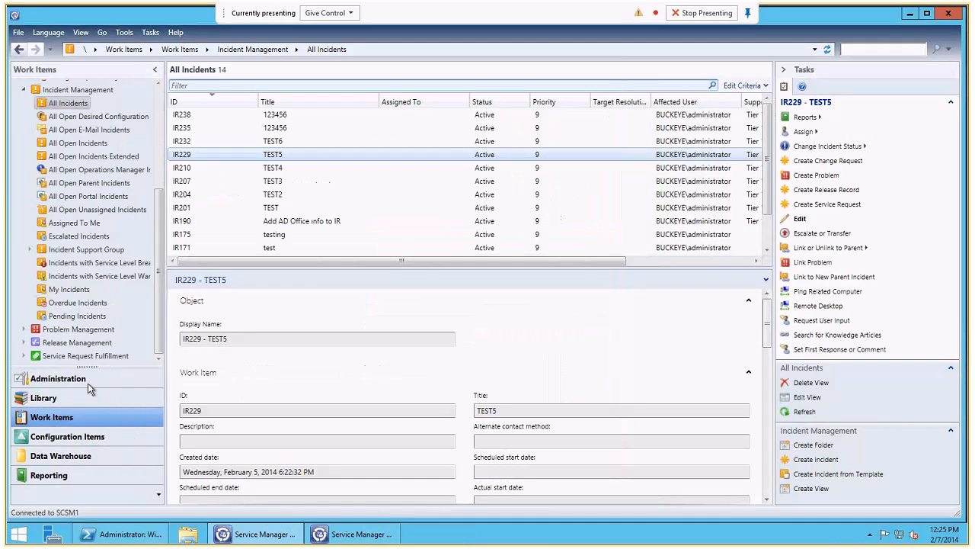
Step: List the user configuration items with a wider User Name column, and expand the Computers folder
{"action": "left_click", "coordinate": [92, 438]}
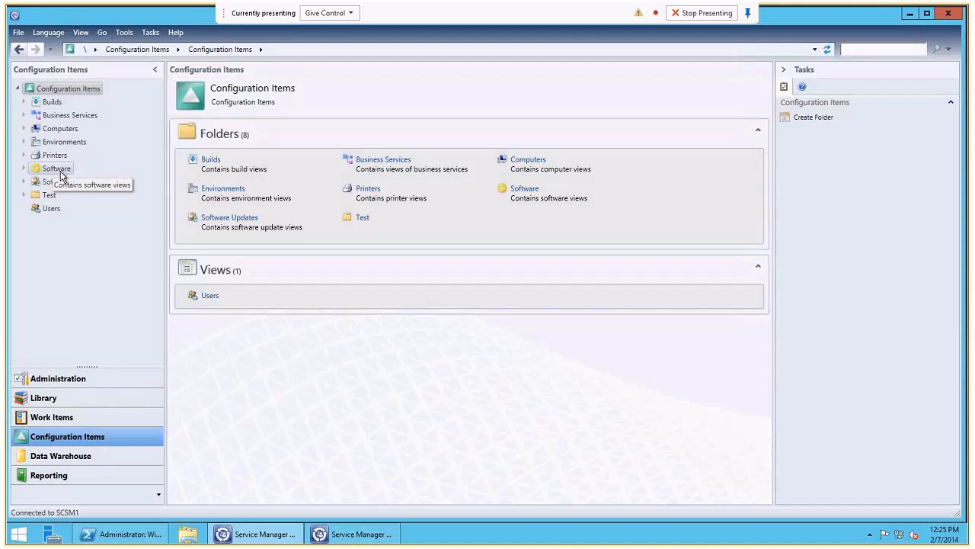
{"action": "left_click", "coordinate": [44, 210]}
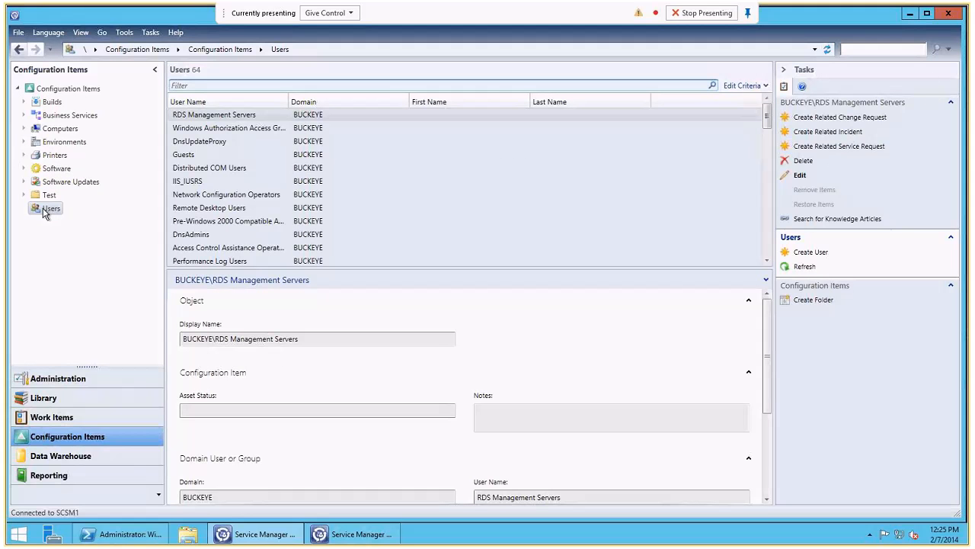
{"action": "left_click", "coordinate": [23, 128]}
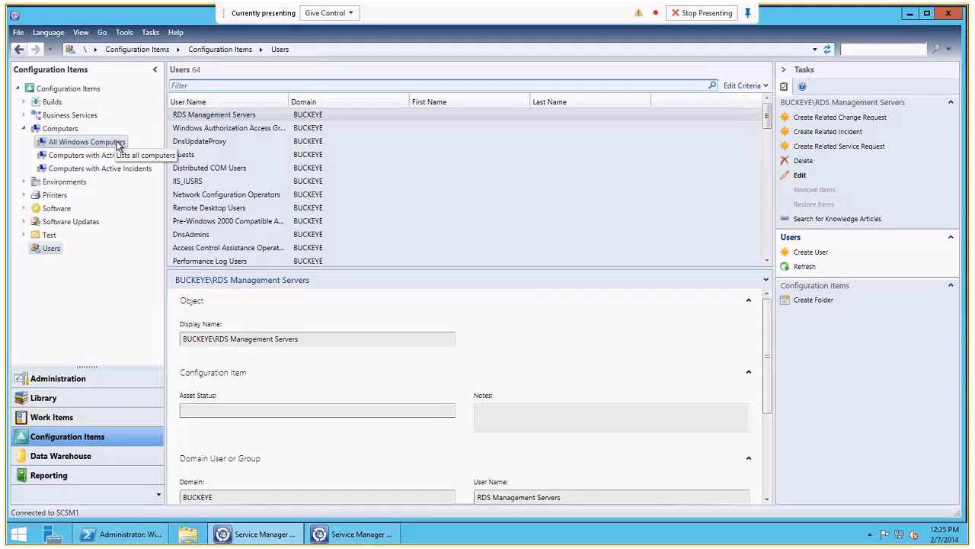
{"action": "left_click_drag", "start_coordinate": [292, 96], "coordinate": [357, 95]}
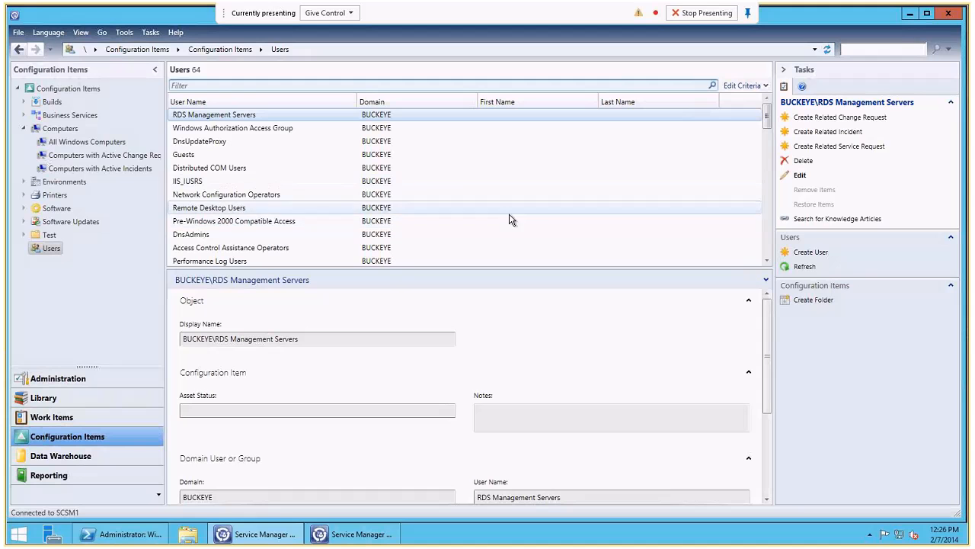
Step: Filter the users by "admin" and inspect the Administrators record, including its Office field, closing it without saving
{"action": "left_click", "coordinate": [371, 88]}
{"action": "type", "text": "admin"}
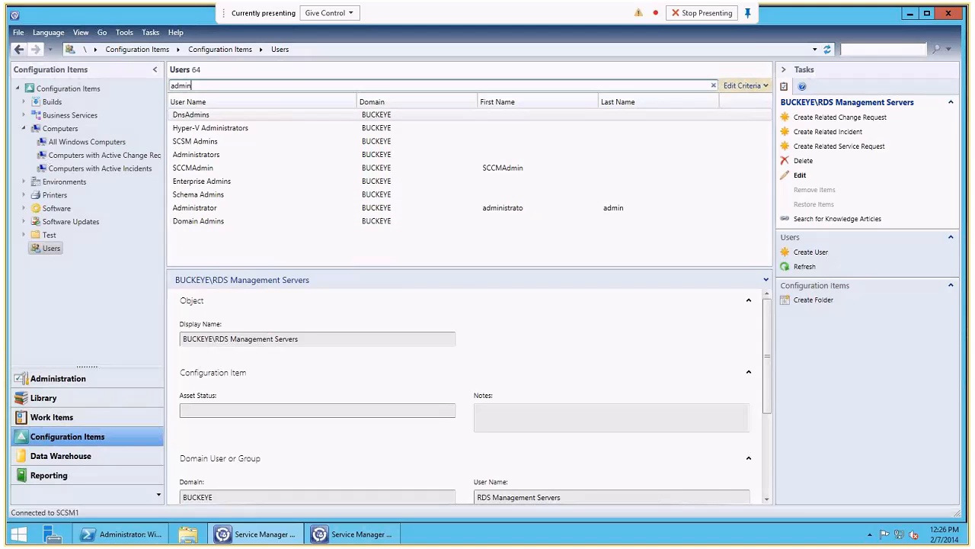
{"action": "double_click", "coordinate": [216, 156]}
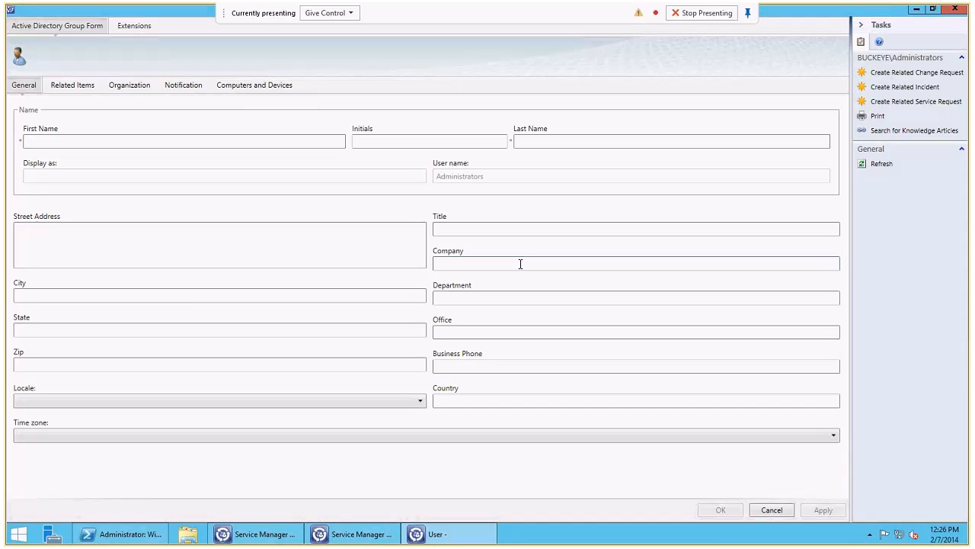
{"action": "left_click", "coordinate": [457, 331]}
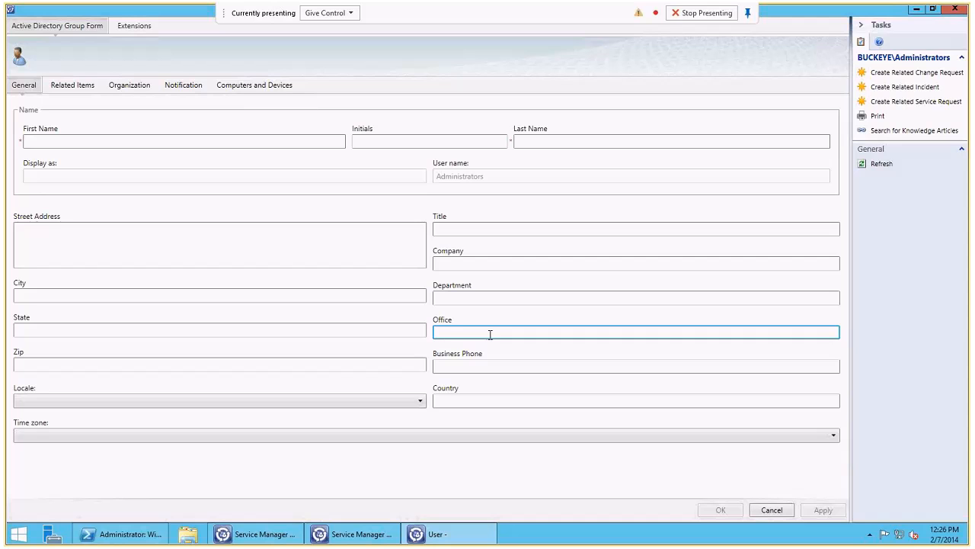
{"action": "left_click", "coordinate": [446, 332]}
{"action": "left_click", "coordinate": [769, 510]}
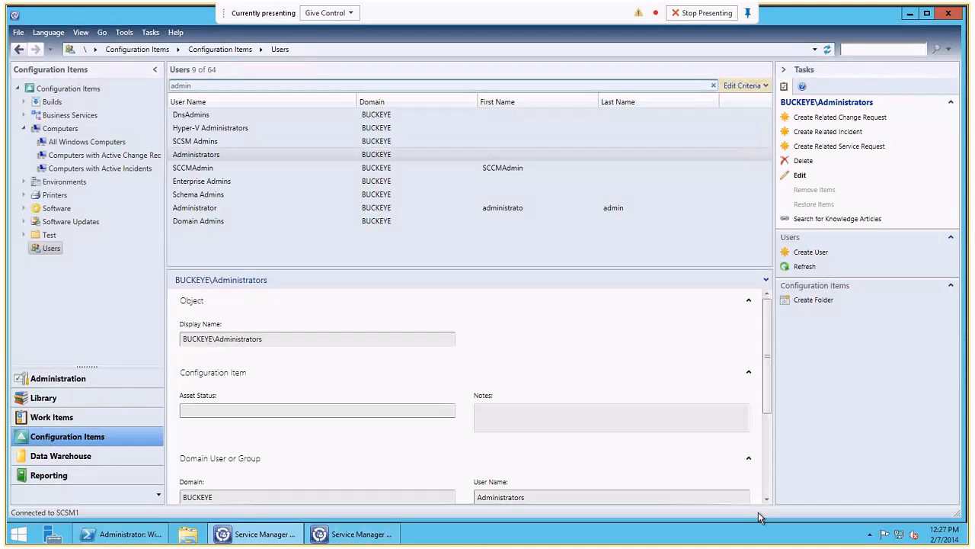
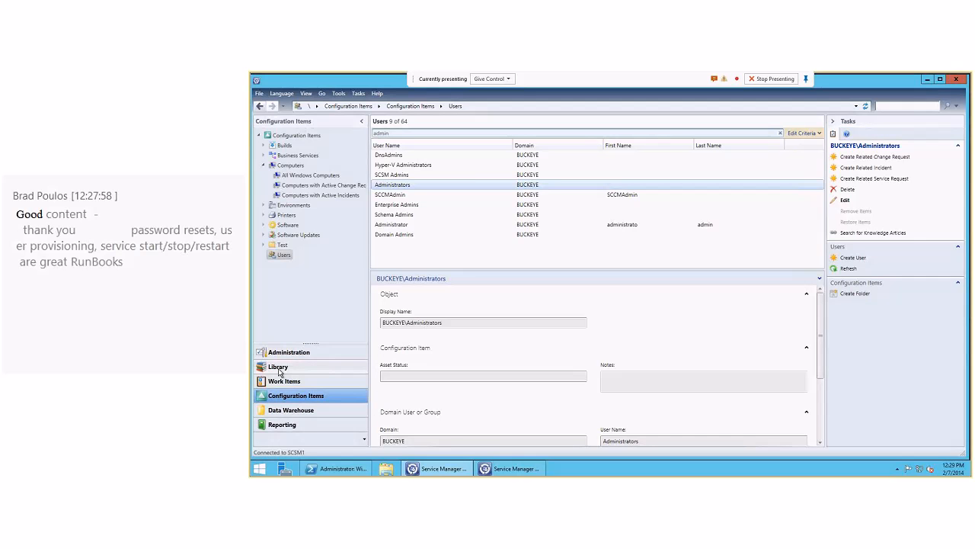
Step: Browse the library's runbooks, including 2.2.1 Password Reset, and its tasks, templates and lists
{"action": "left_click", "coordinate": [279, 369]}
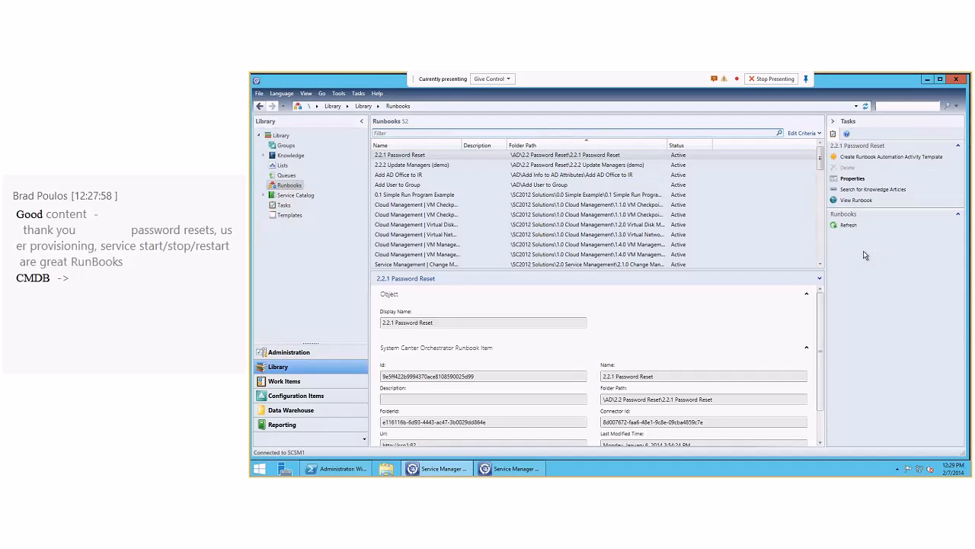
{"action": "left_click", "coordinate": [436, 157]}
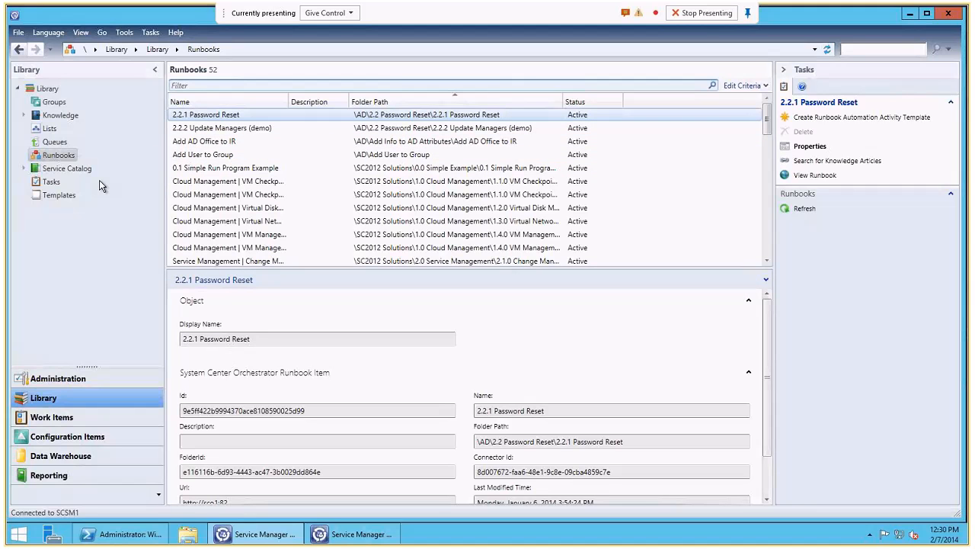
{"action": "left_click", "coordinate": [52, 181]}
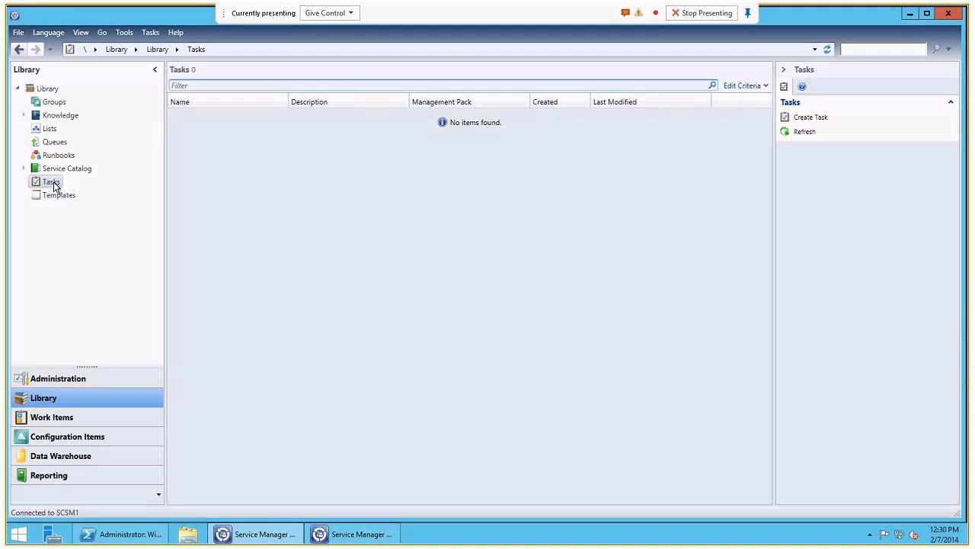
{"action": "left_click", "coordinate": [54, 198]}
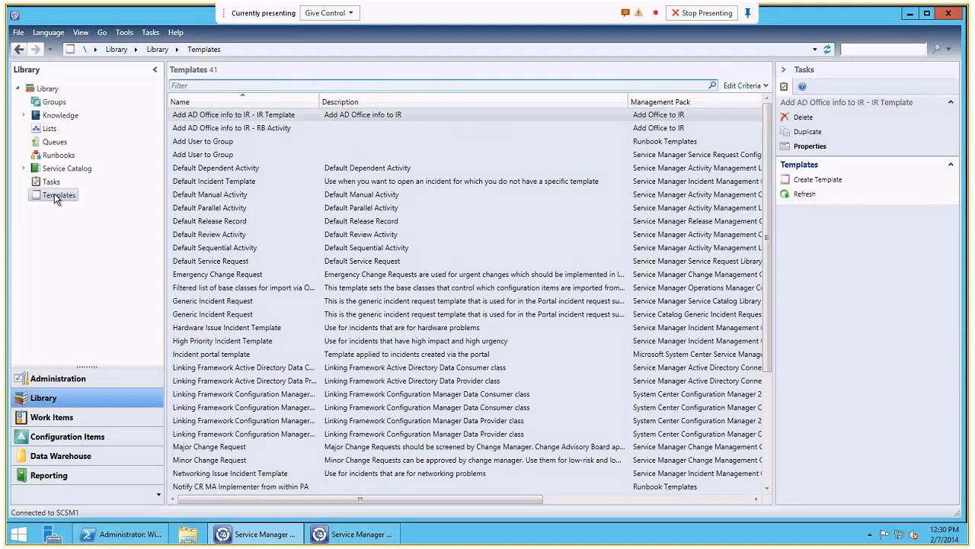
{"action": "left_click", "coordinate": [44, 130]}
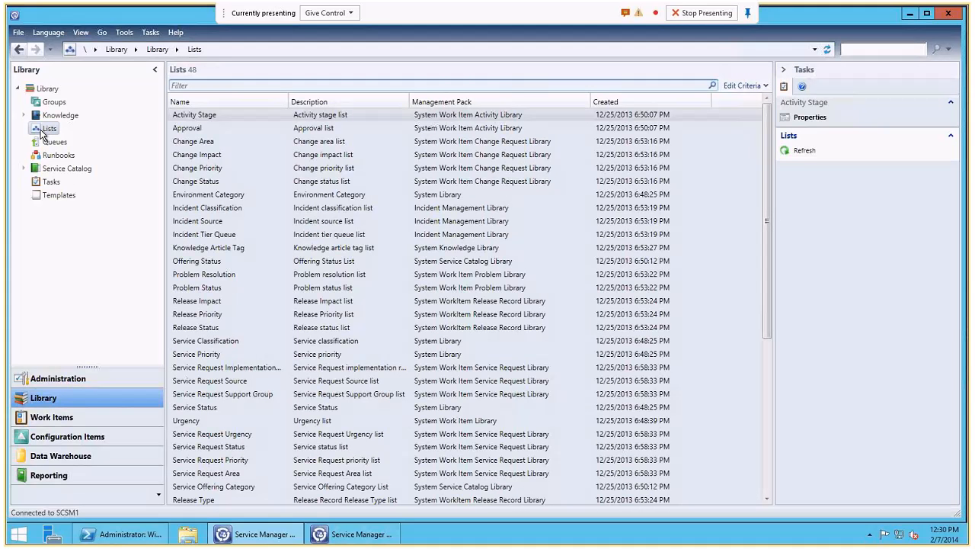
Step: Inspect the Account Management item in the Change Area list's properties, closing the list without saving
{"action": "left_click", "coordinate": [195, 145]}
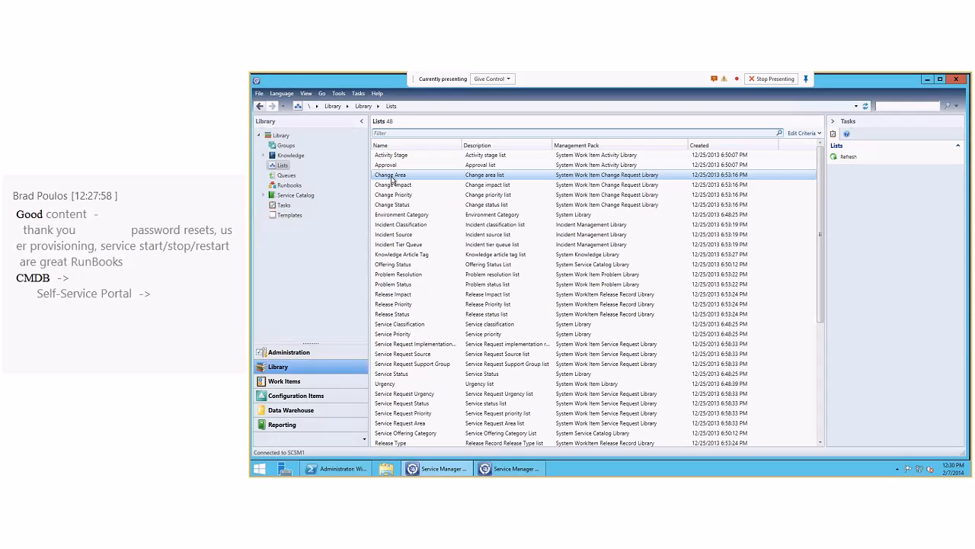
{"action": "double_click", "coordinate": [392, 179]}
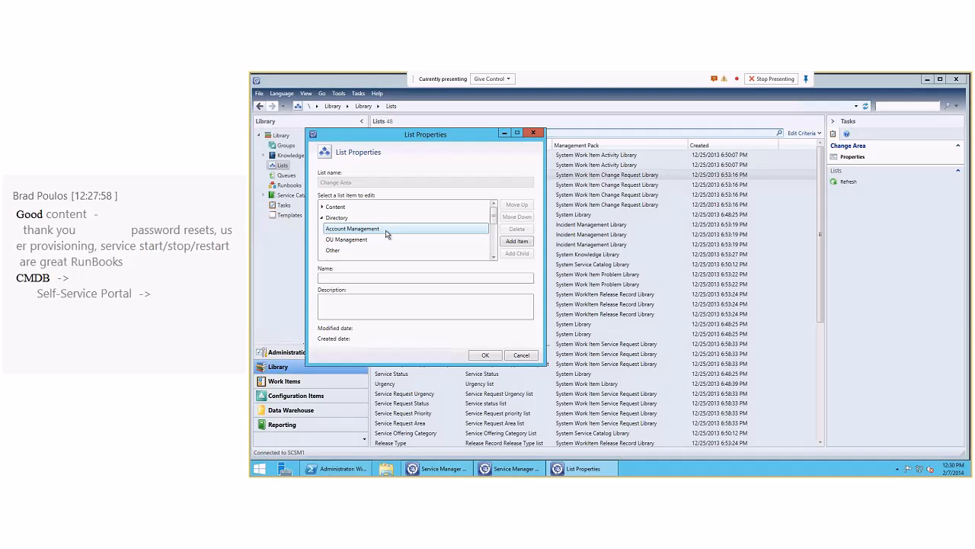
{"action": "left_click", "coordinate": [386, 232]}
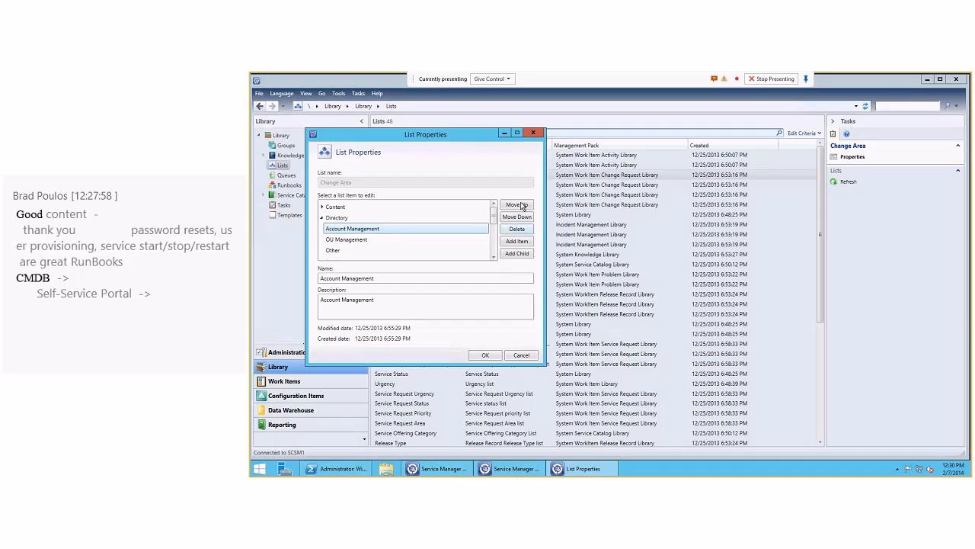
{"action": "left_click", "coordinate": [520, 356]}
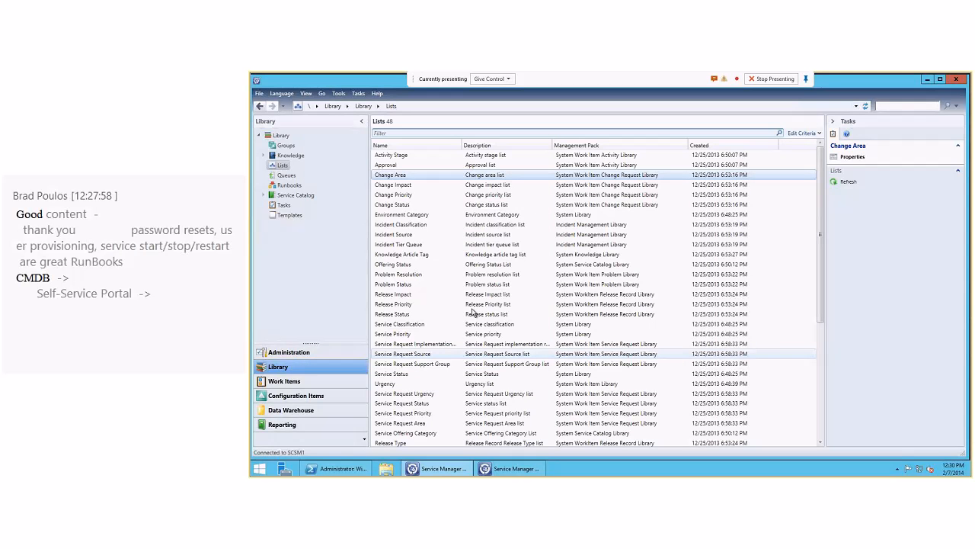
Step: Expand the library's Knowledge folder and view all knowledge articles
{"action": "double_click", "coordinate": [289, 156]}
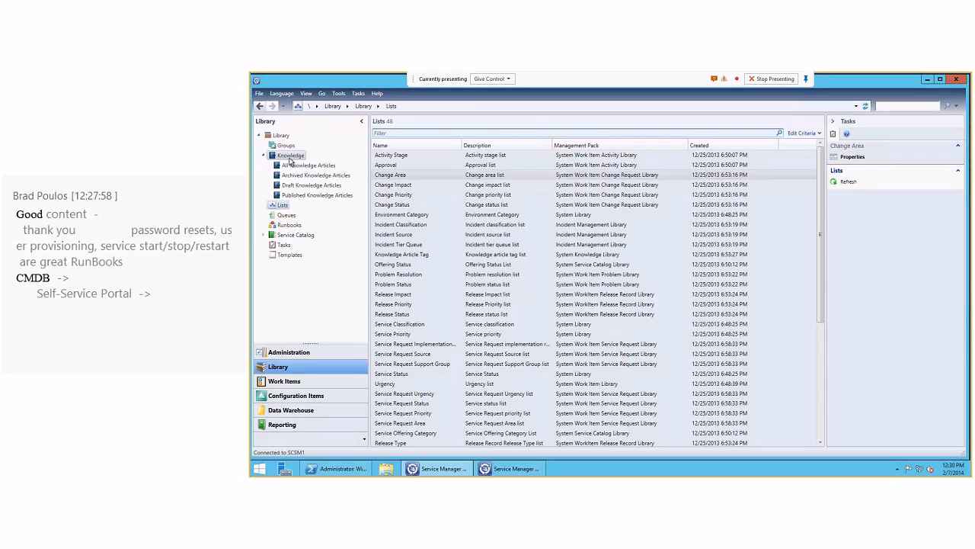
{"action": "left_click", "coordinate": [291, 164]}
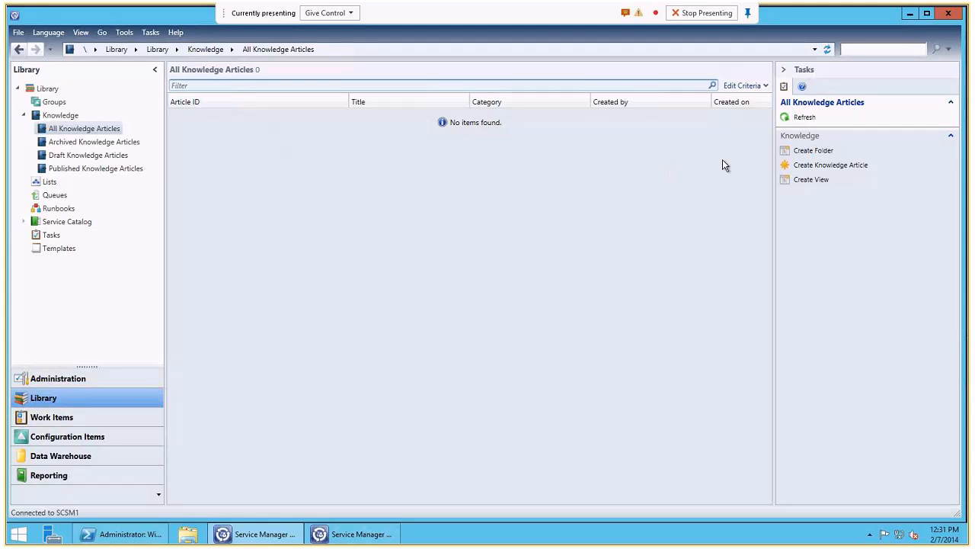
{"action": "left_click", "coordinate": [804, 168]}
Step: Review the Administration workspace's connectors and its Security, Service Level Management and Notifications nodes, and return to the Library workspace
{"action": "left_click", "coordinate": [90, 382]}
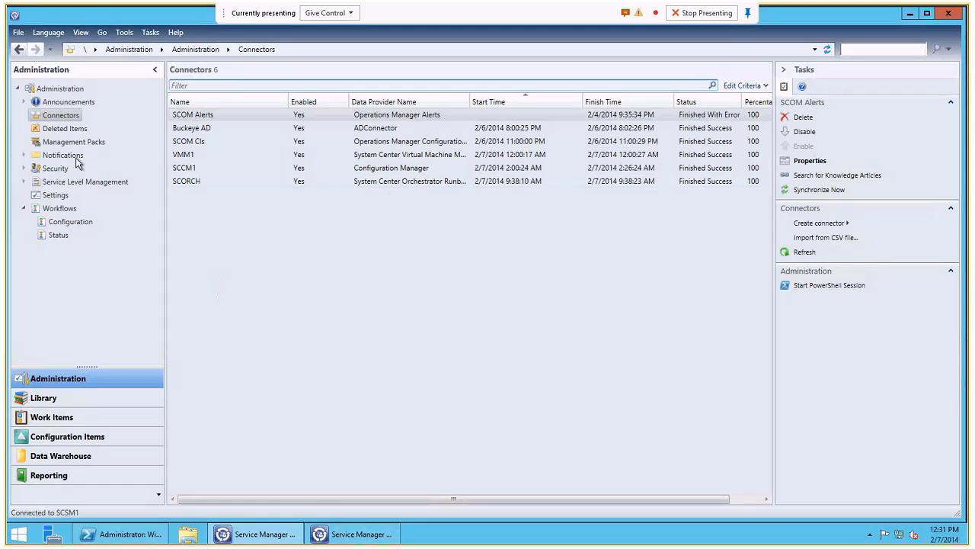
{"action": "left_click", "coordinate": [23, 169]}
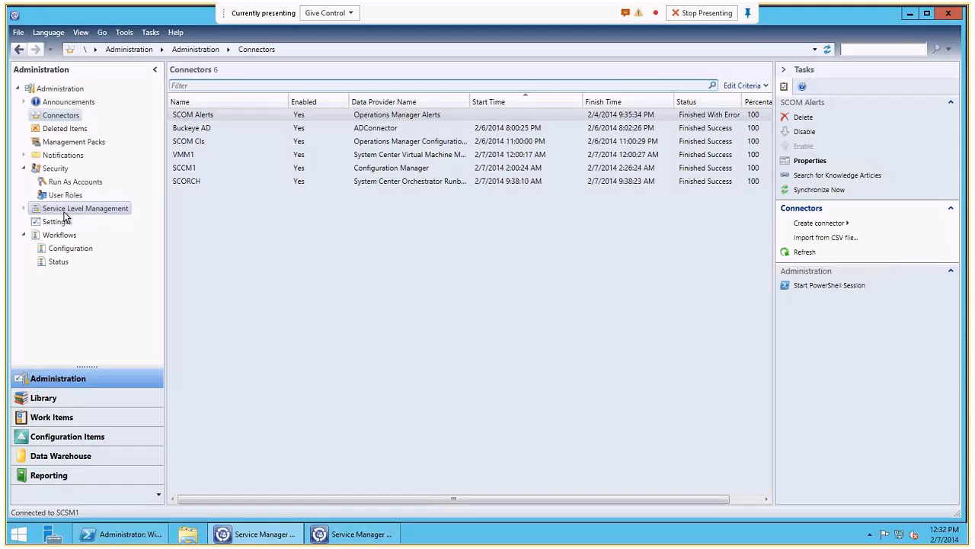
{"action": "left_click", "coordinate": [23, 209]}
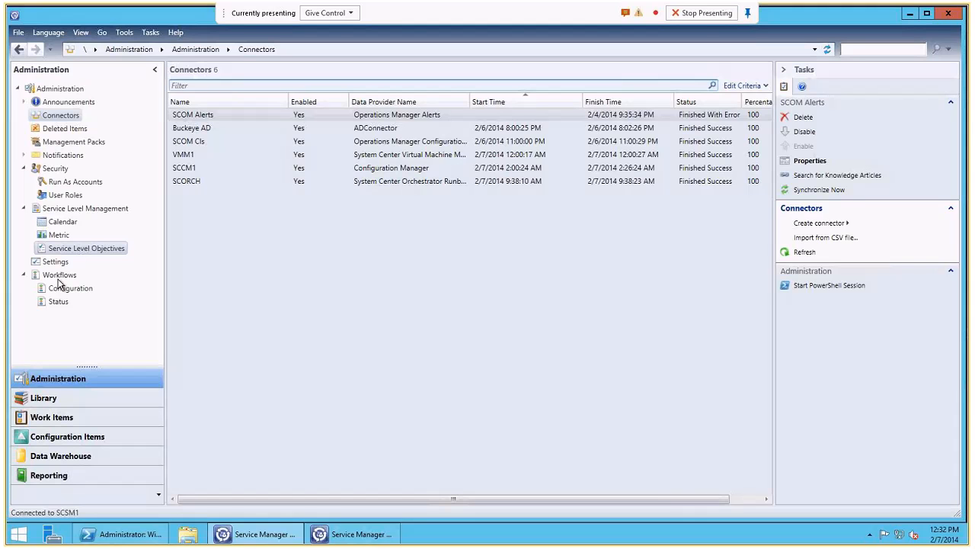
{"action": "left_click", "coordinate": [24, 155]}
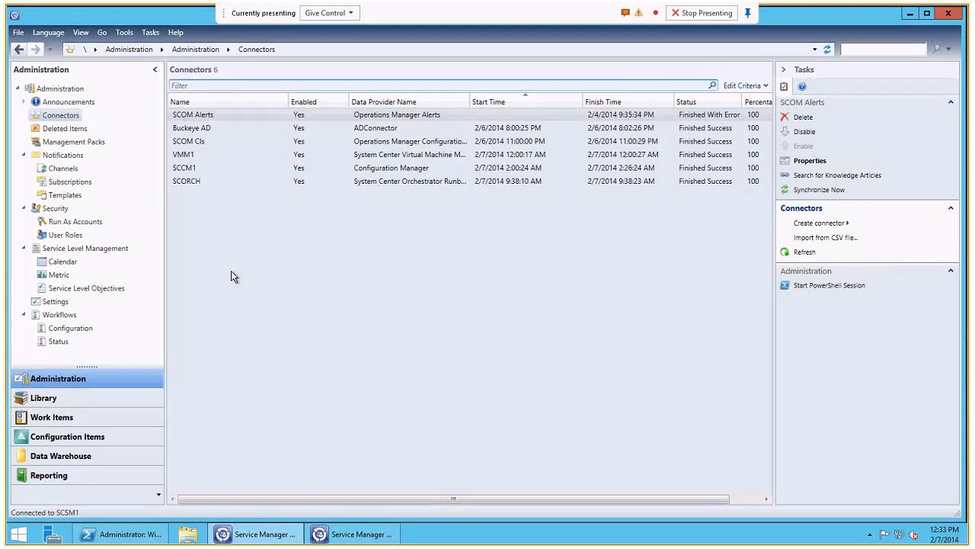
{"action": "left_click", "coordinate": [74, 403]}
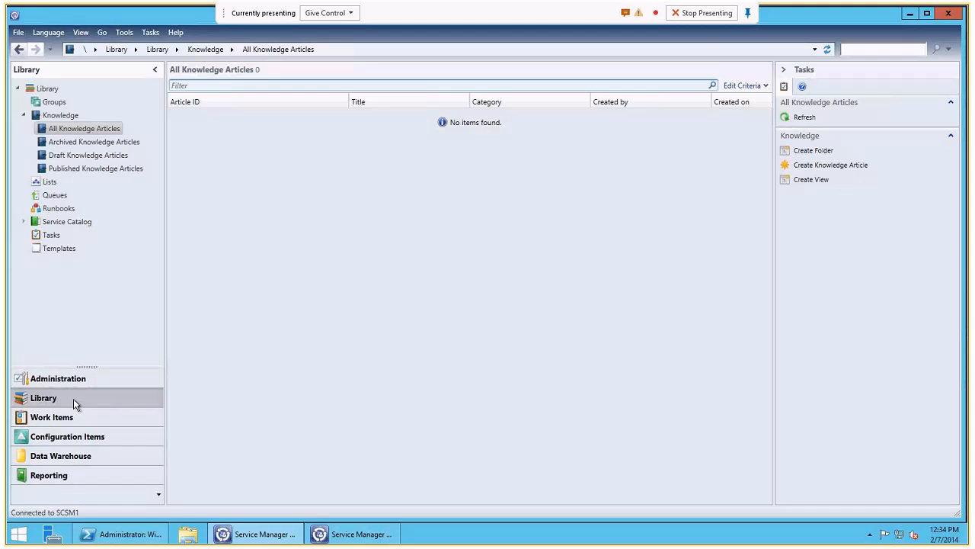
{"action": "left_click", "coordinate": [75, 399]}
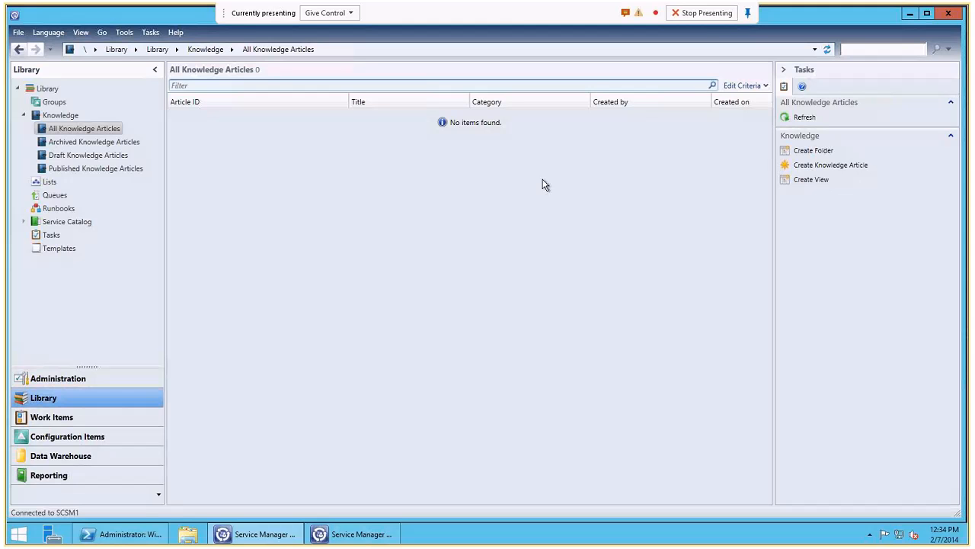
Step: Read through the attendees' chat messages in an enlarged online meeting conversation window, and close the window
{"action": "left_click", "coordinate": [625, 14]}
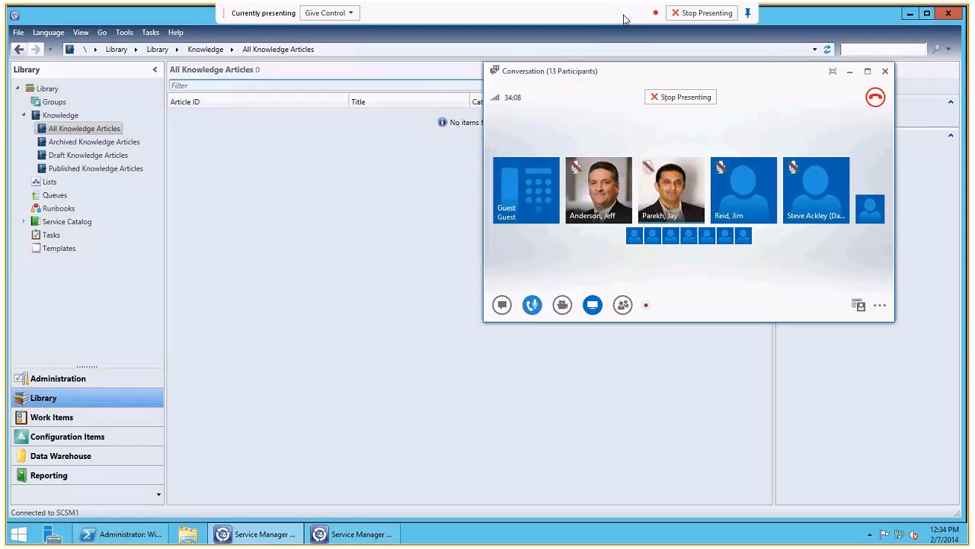
{"action": "left_click", "coordinate": [502, 305]}
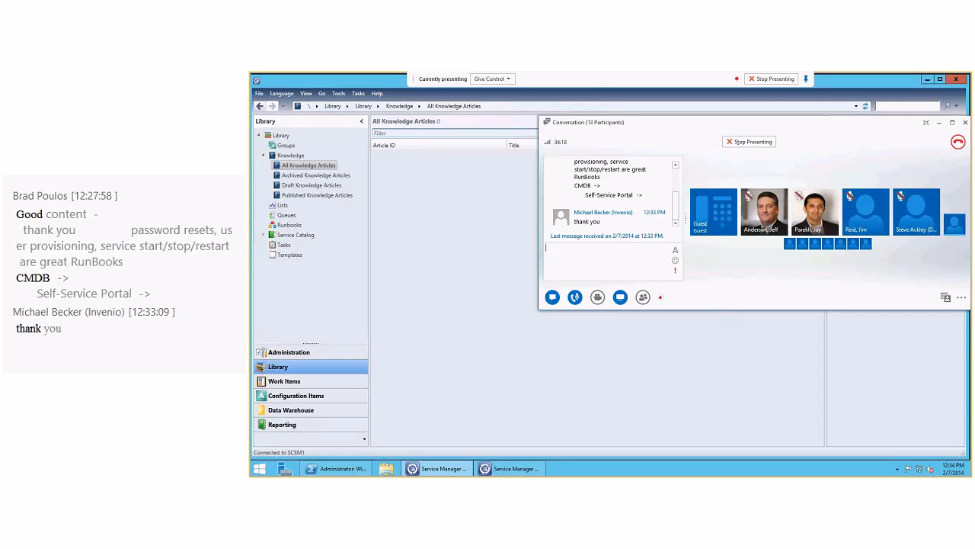
{"action": "left_click_drag", "start_coordinate": [728, 310], "coordinate": [727, 403]}
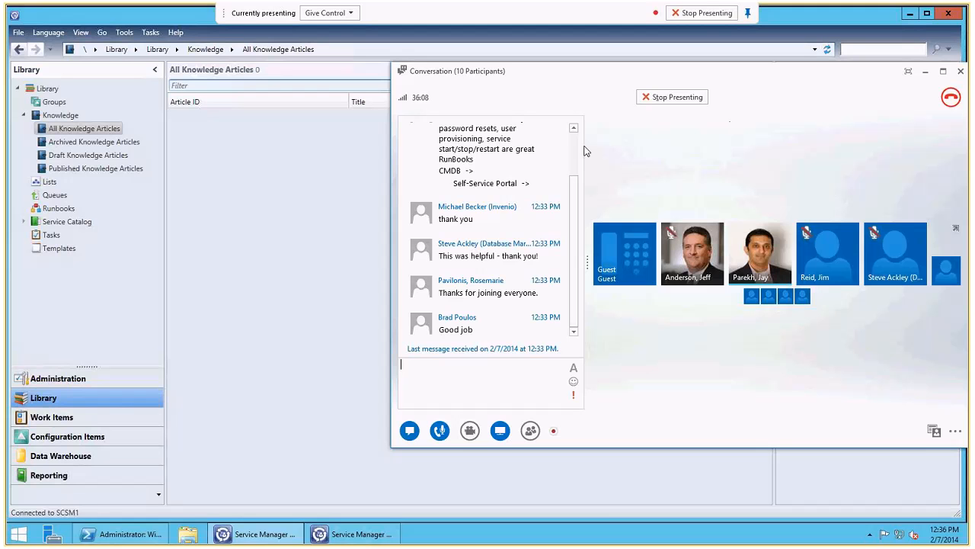
{"action": "left_click_drag", "start_coordinate": [574, 203], "coordinate": [582, 159]}
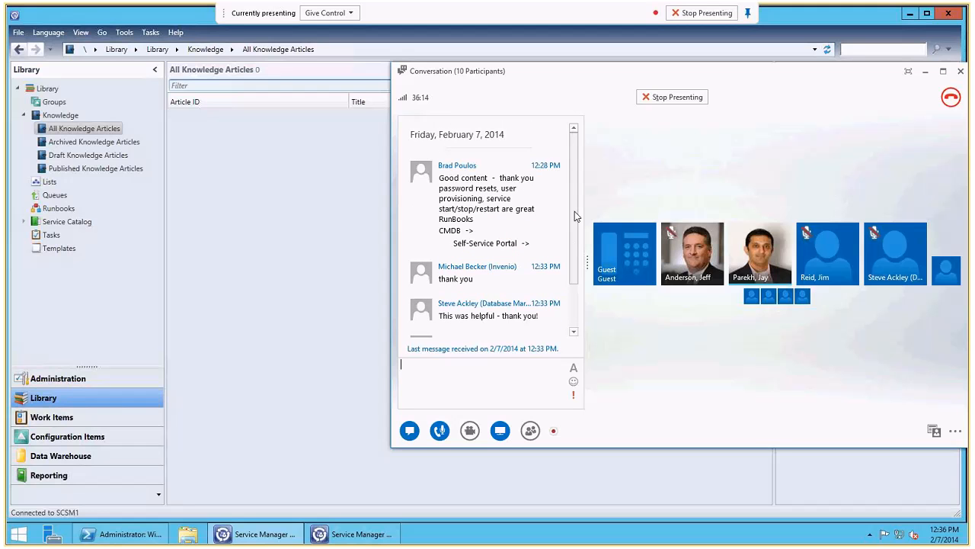
{"action": "left_click_drag", "start_coordinate": [574, 213], "coordinate": [574, 295]}
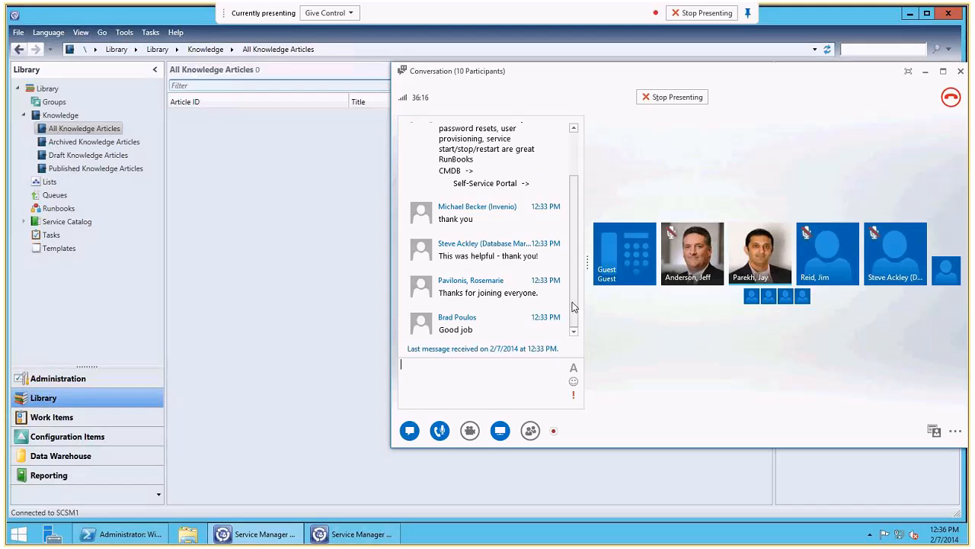
{"action": "left_click", "coordinate": [960, 72]}
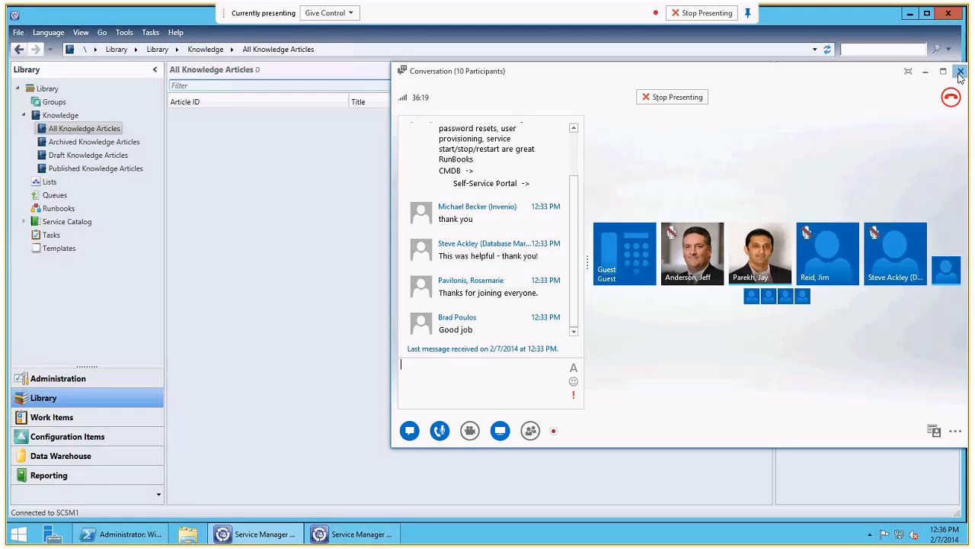